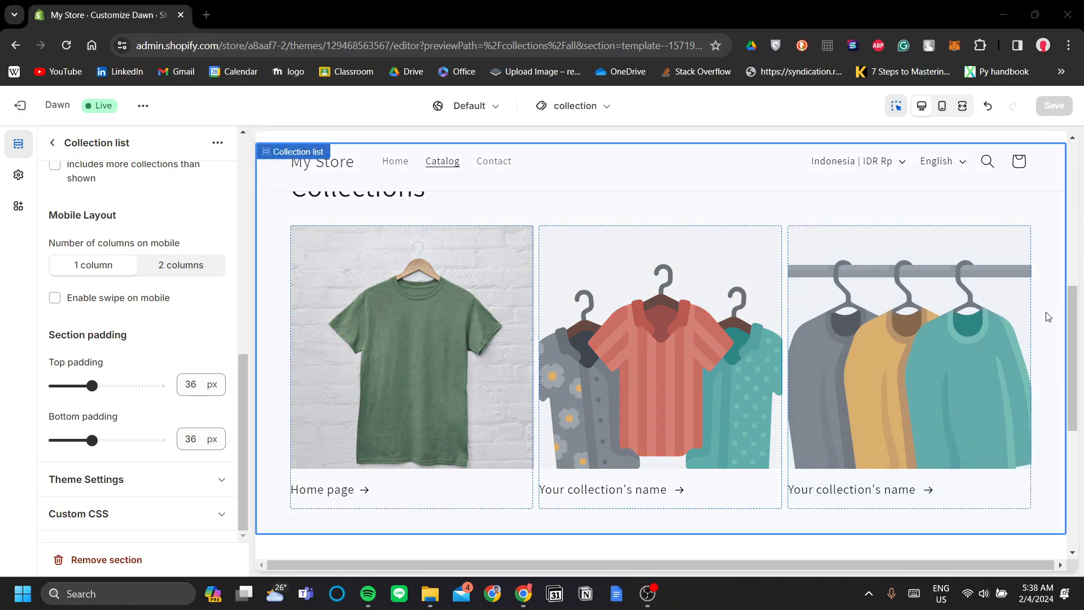
# Leave the Collection list section settings and exit the theme editor to the store admin.
pyautogui.scroll(6, 712, 339)
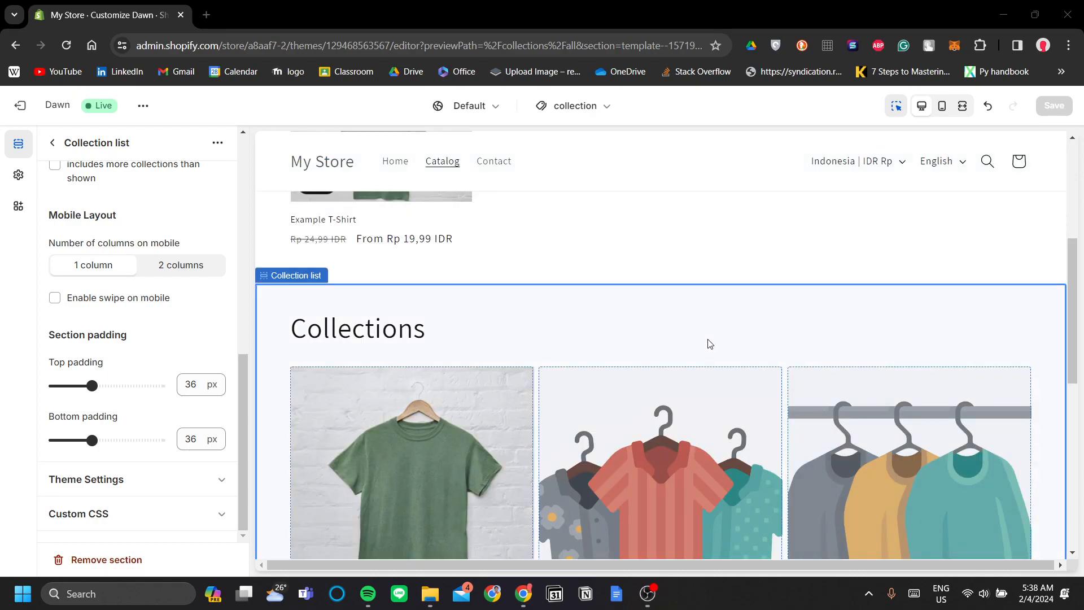
pyautogui.scroll(-5, 716, 337)
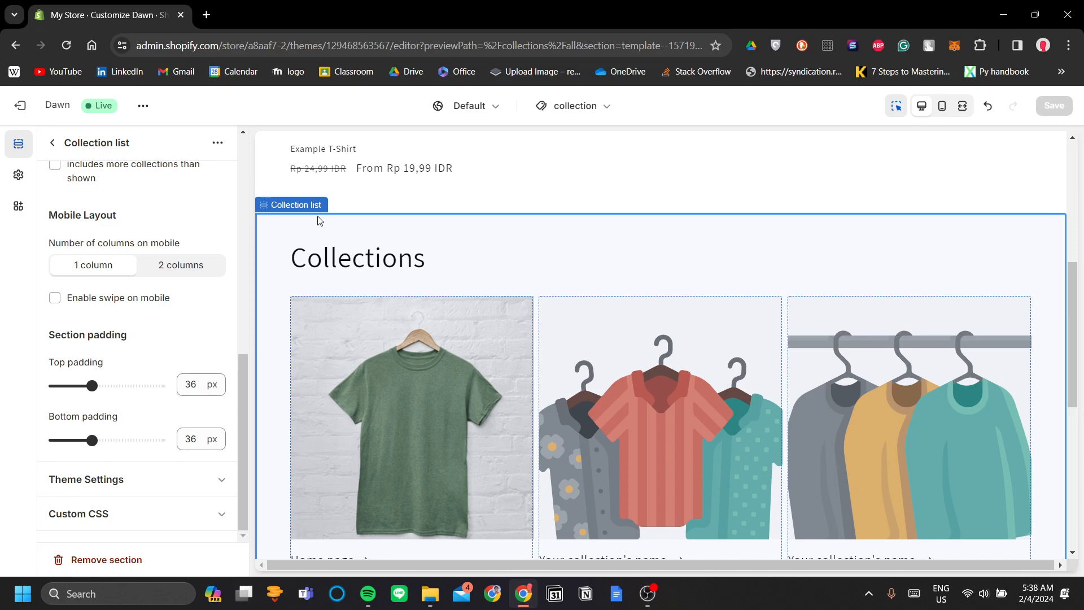
pyautogui.scroll(-3, 548, 289)
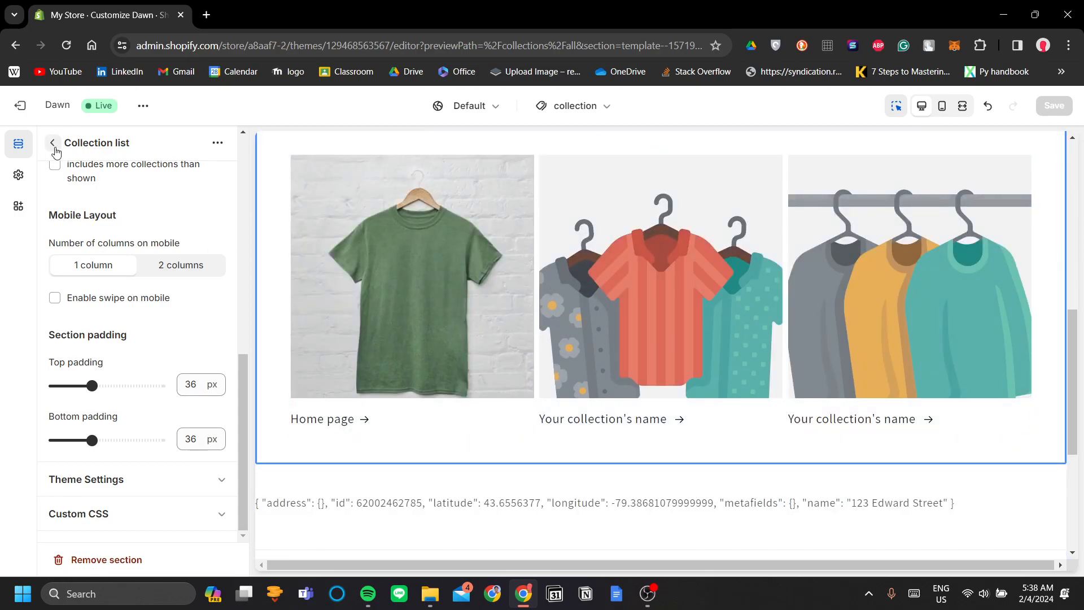
pyautogui.click(53, 142)
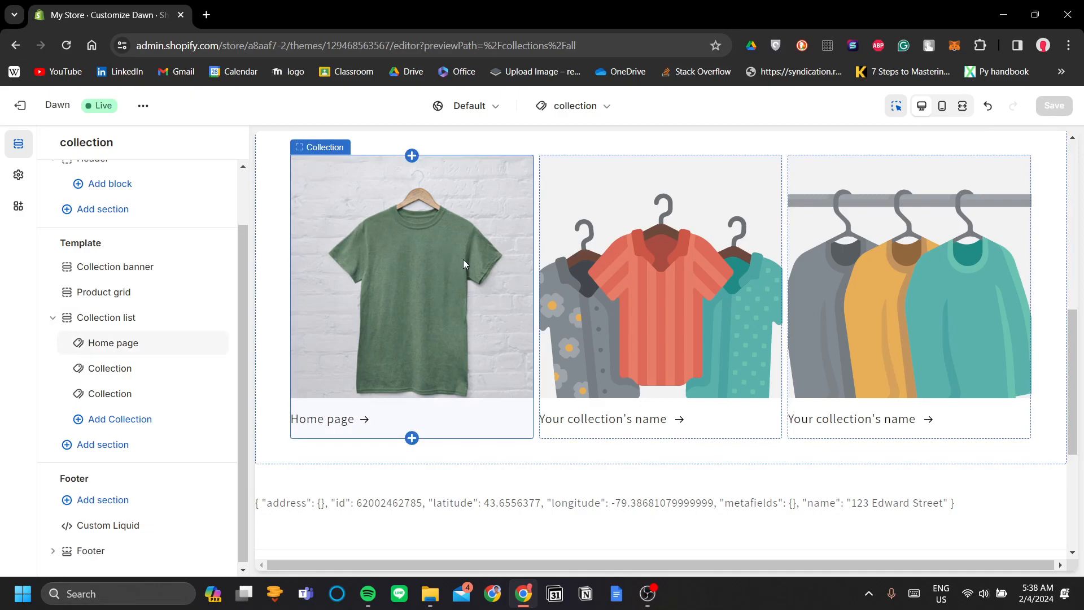
pyautogui.click(16, 104)
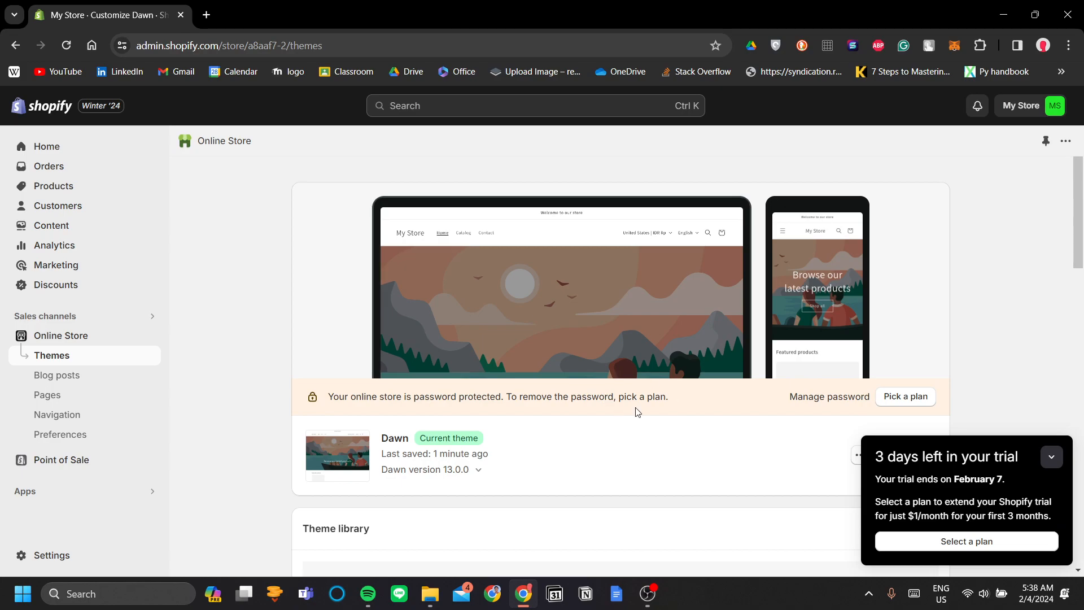
# Go to the product collections in the store admin, collapse the trial notice, and start creating a new collection.
pyautogui.scroll(-2, 616, 406)
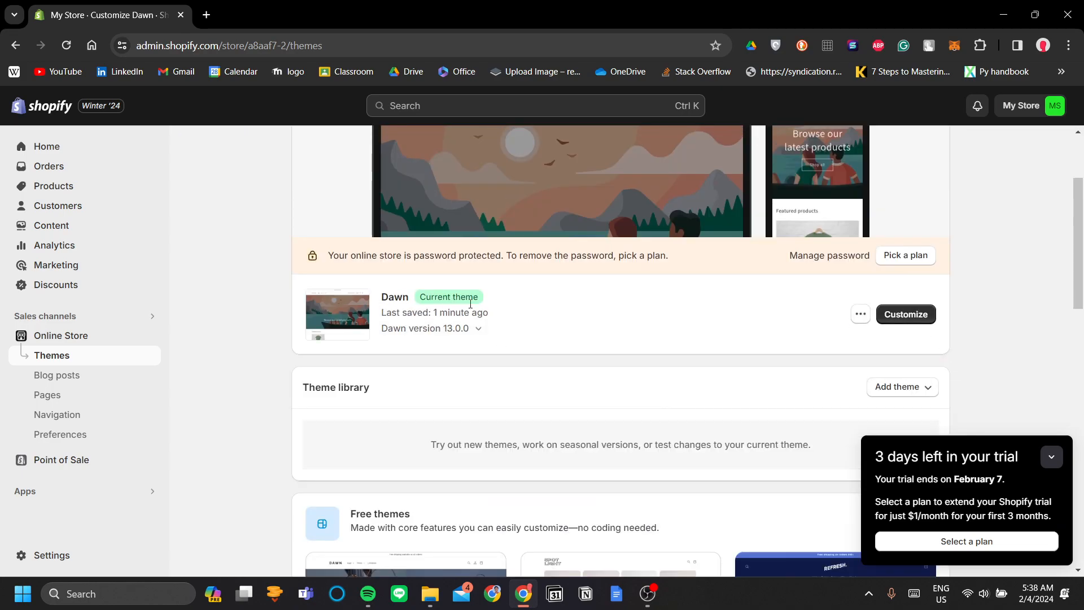
pyautogui.click(65, 189)
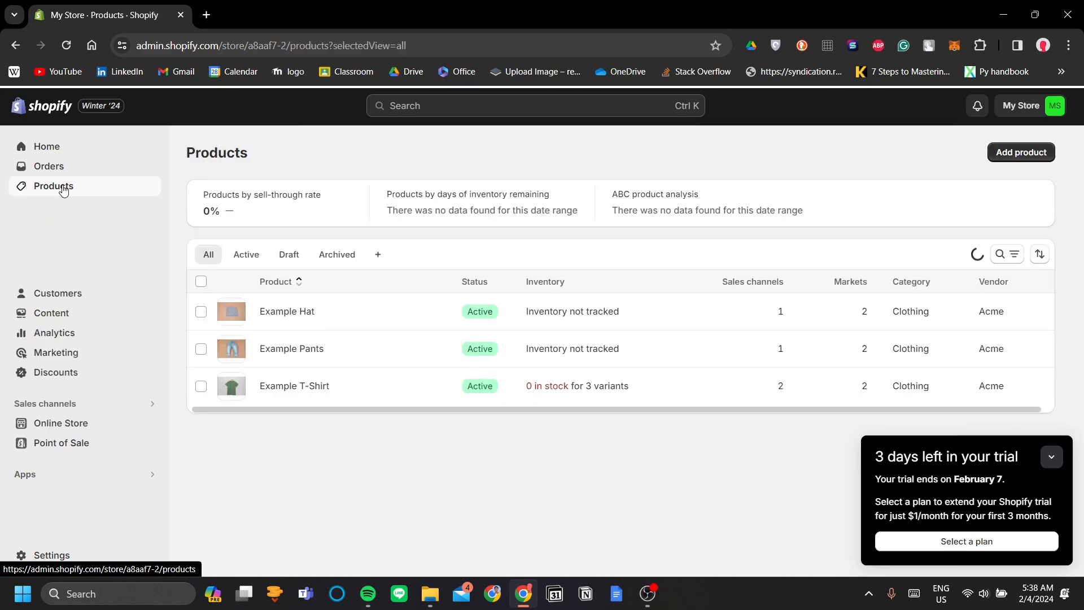
pyautogui.click(1051, 457)
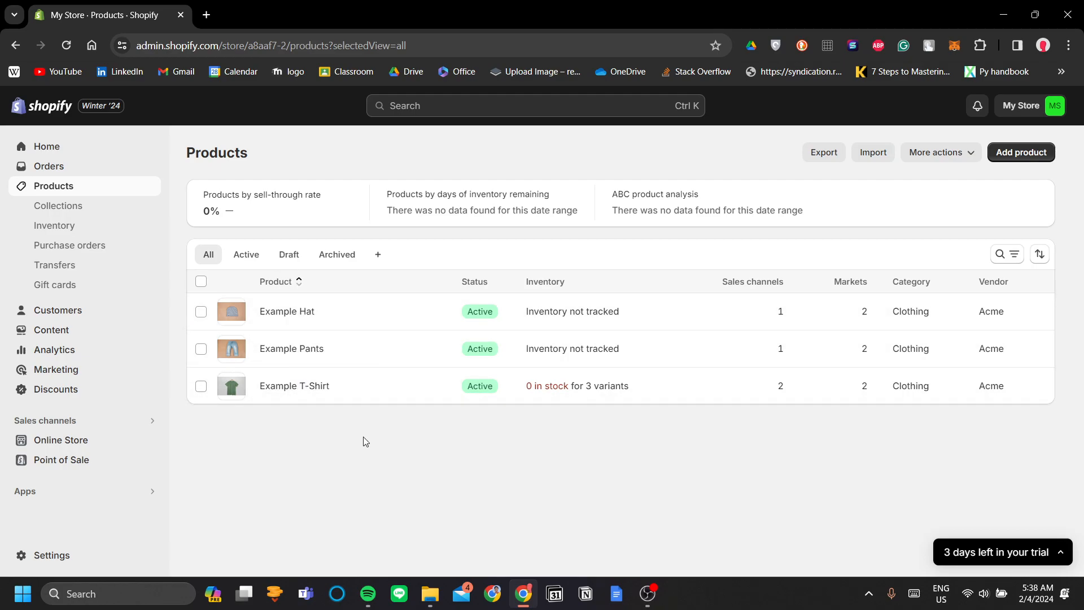
pyautogui.click(87, 215)
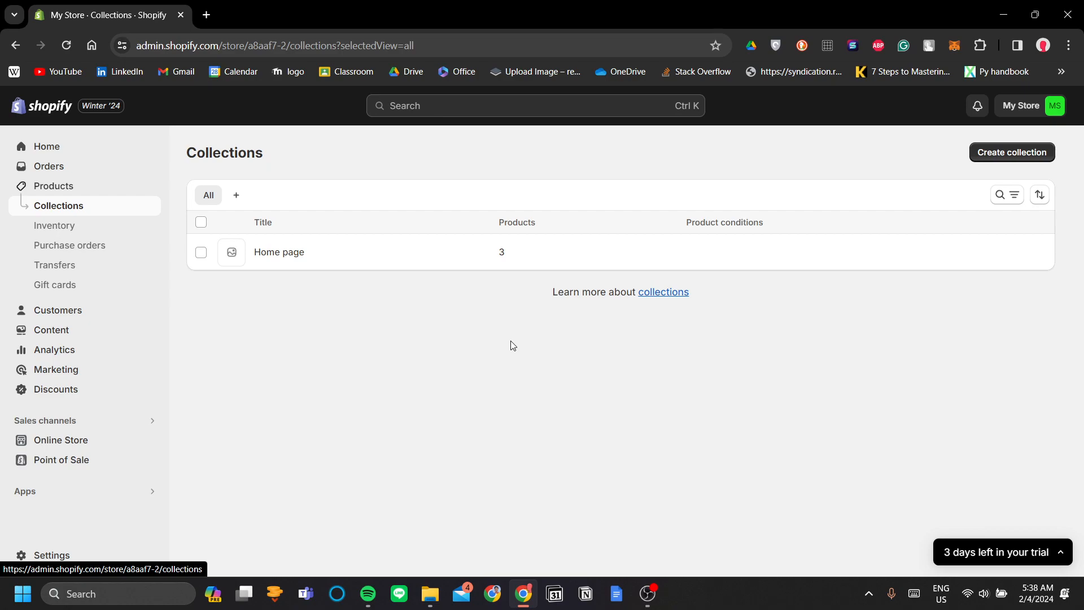
pyautogui.click(977, 158)
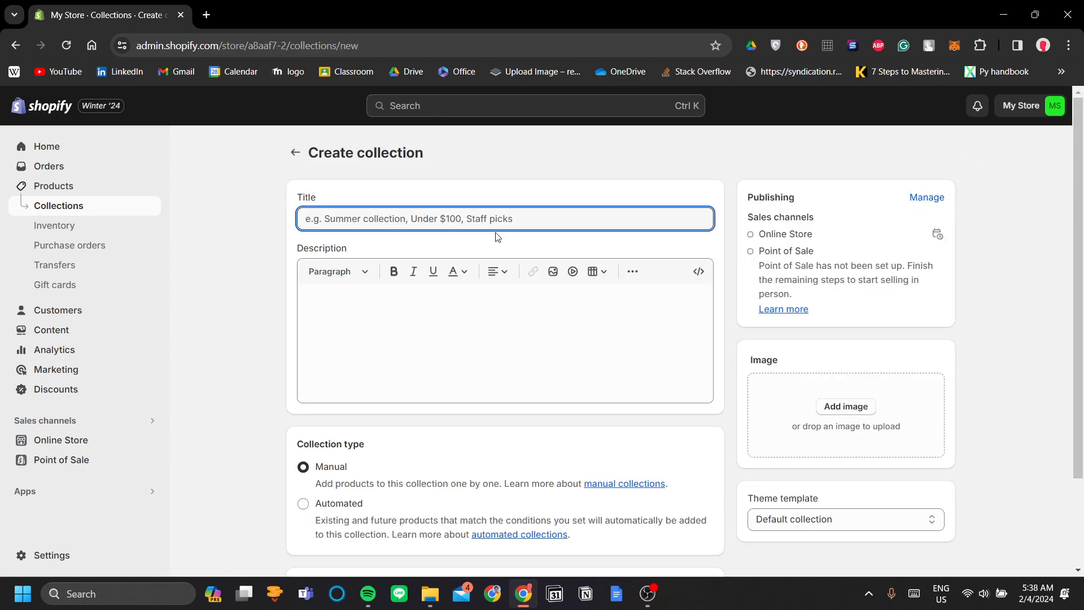
# Title the collection "Shoes" and enter the description "For your comfort everyday!".
pyautogui.write('Shoes')
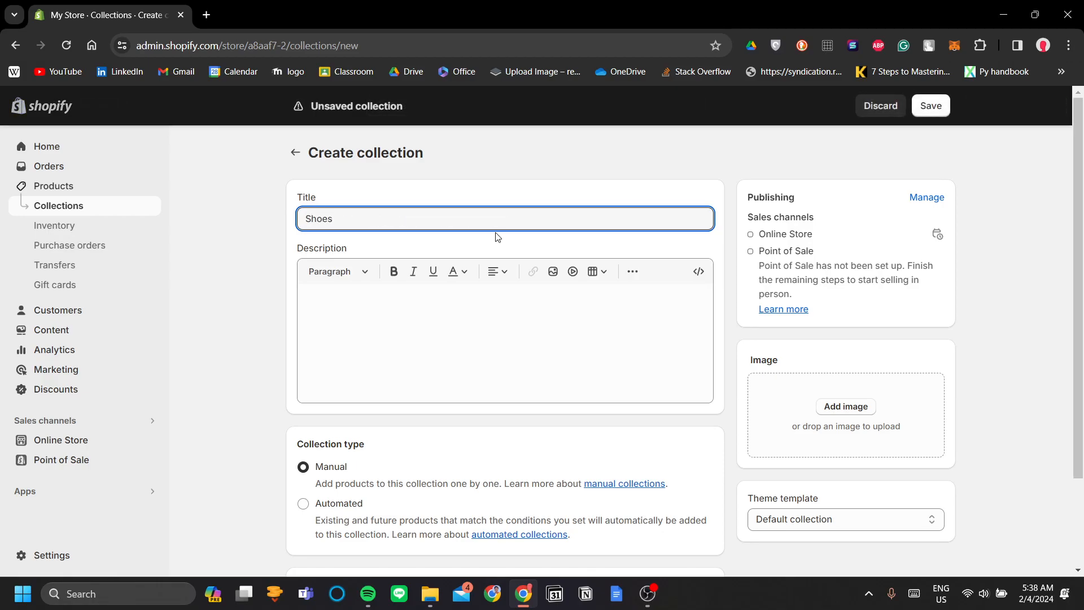
pyautogui.scroll(-2, 497, 237)
pyautogui.click(613, 249)
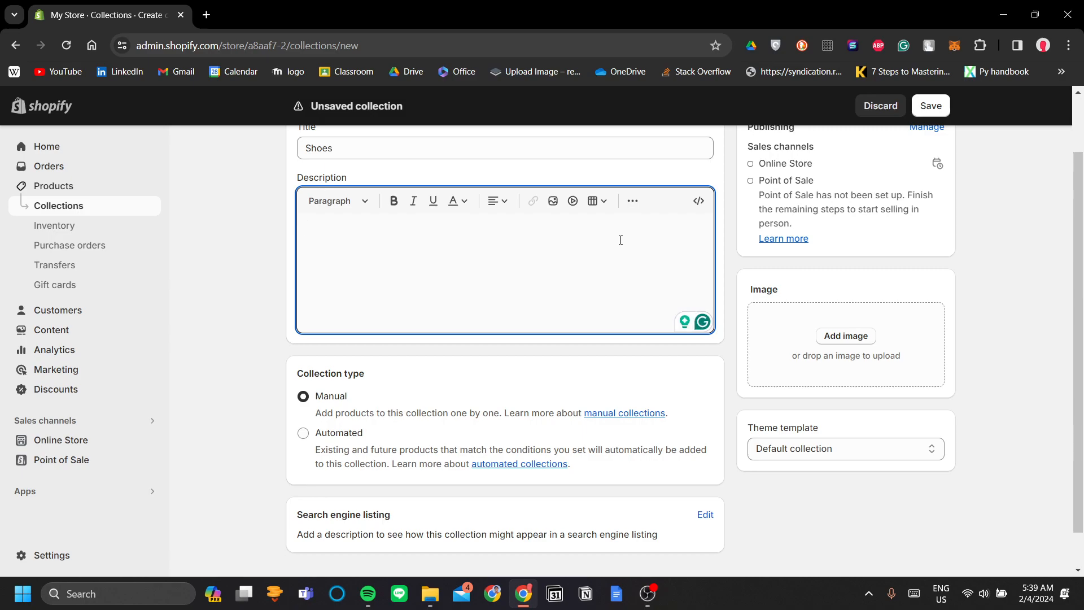
pyautogui.write('For your ')
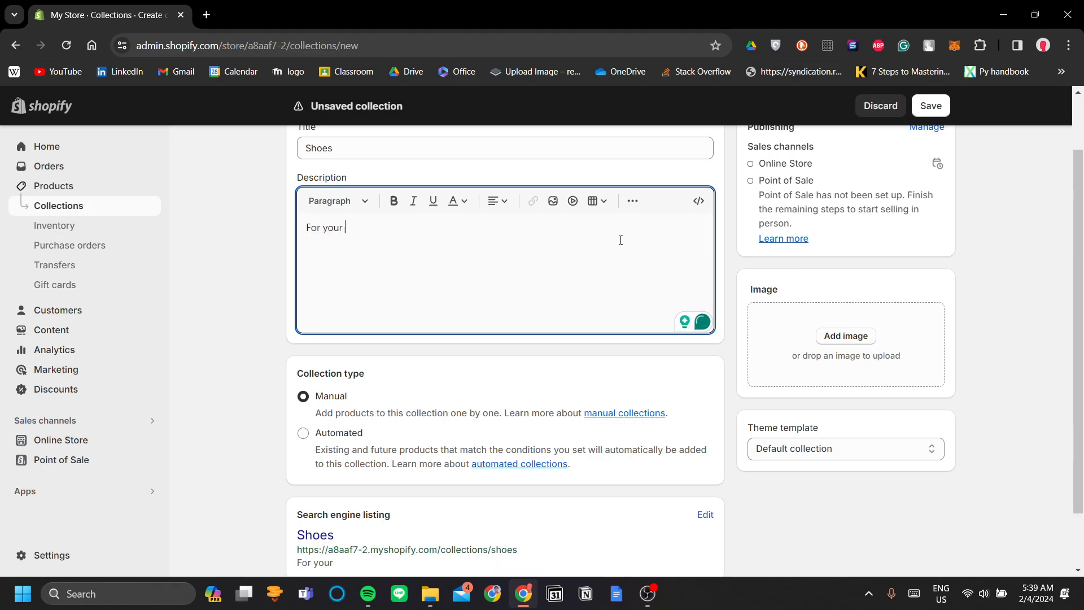
pyautogui.write('comfort everyday!')
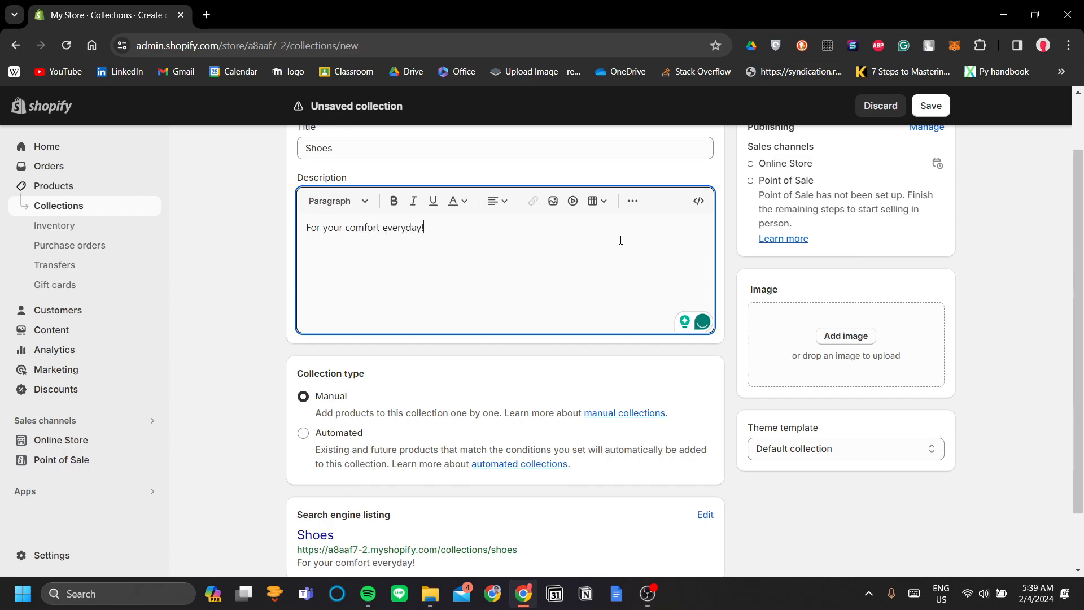
# Set the collection type to Automated.
pyautogui.scroll(-1, 600, 293)
pyautogui.scroll(1, 439, 341)
pyautogui.scroll(1, 376, 443)
pyautogui.scroll(-1, 373, 446)
pyautogui.scroll(2, 361, 446)
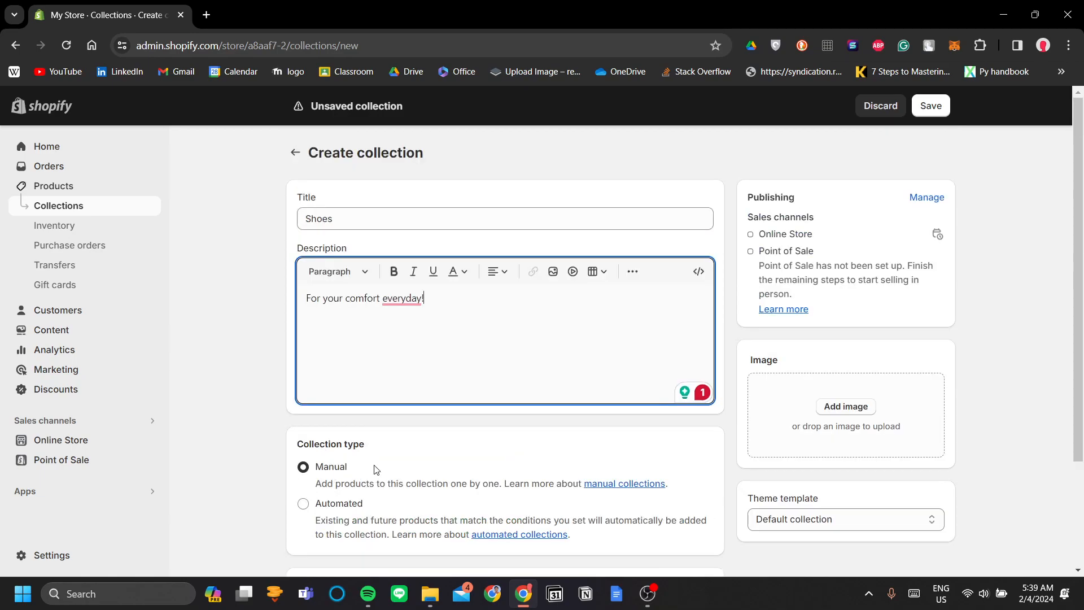
pyautogui.scroll(-2, 374, 470)
pyautogui.click(339, 433)
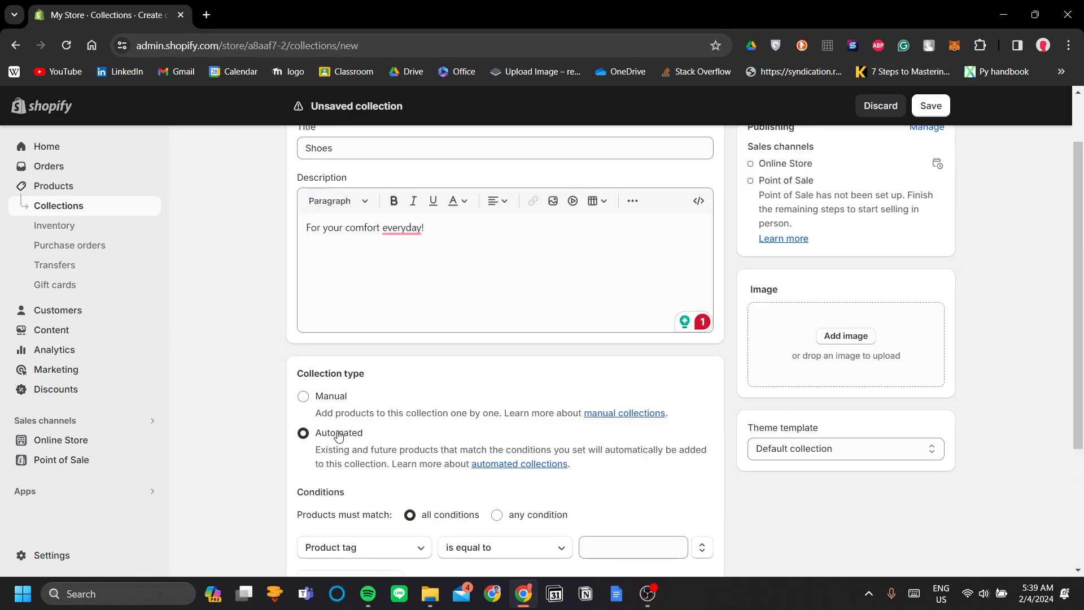
pyautogui.scroll(-1, 366, 427)
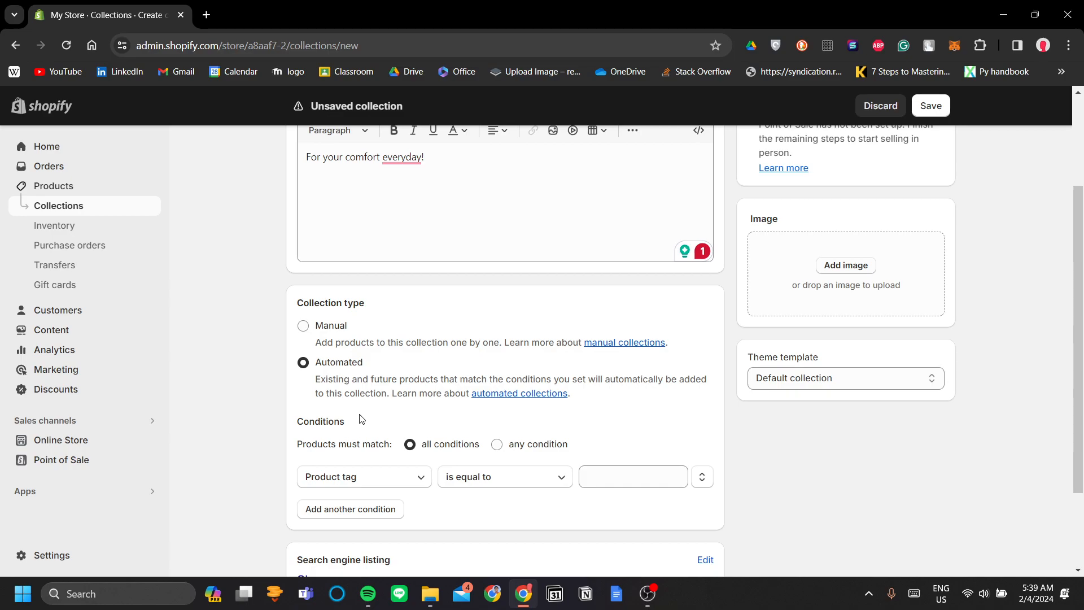
pyautogui.scroll(-1, 389, 412)
pyautogui.scroll(2, 394, 356)
pyautogui.scroll(-2, 316, 347)
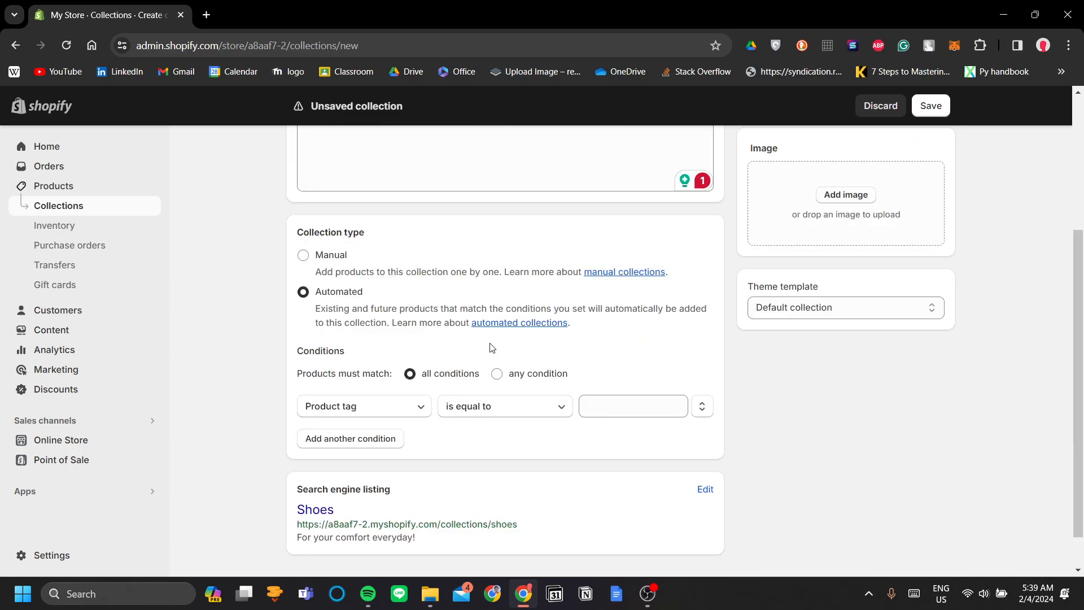
# Examine the field, operator and value choices offered for the automated collection's condition.
pyautogui.click(402, 414)
pyautogui.click(575, 461)
pyautogui.click(479, 418)
pyautogui.click(649, 447)
pyautogui.click(658, 412)
pyautogui.click(770, 423)
pyautogui.scroll(-1, 520, 412)
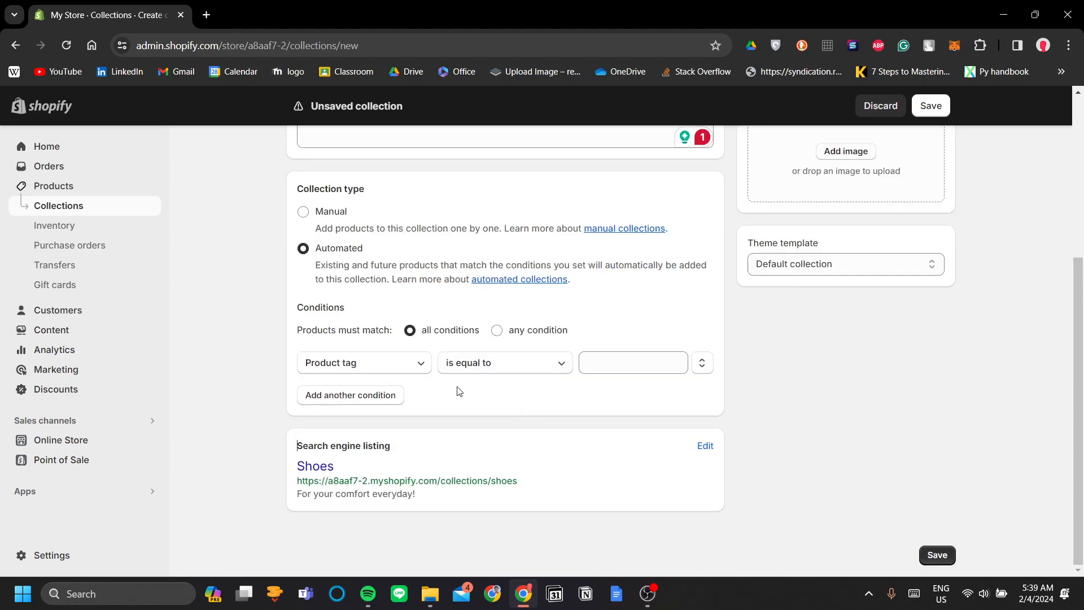
pyautogui.scroll(5, 413, 295)
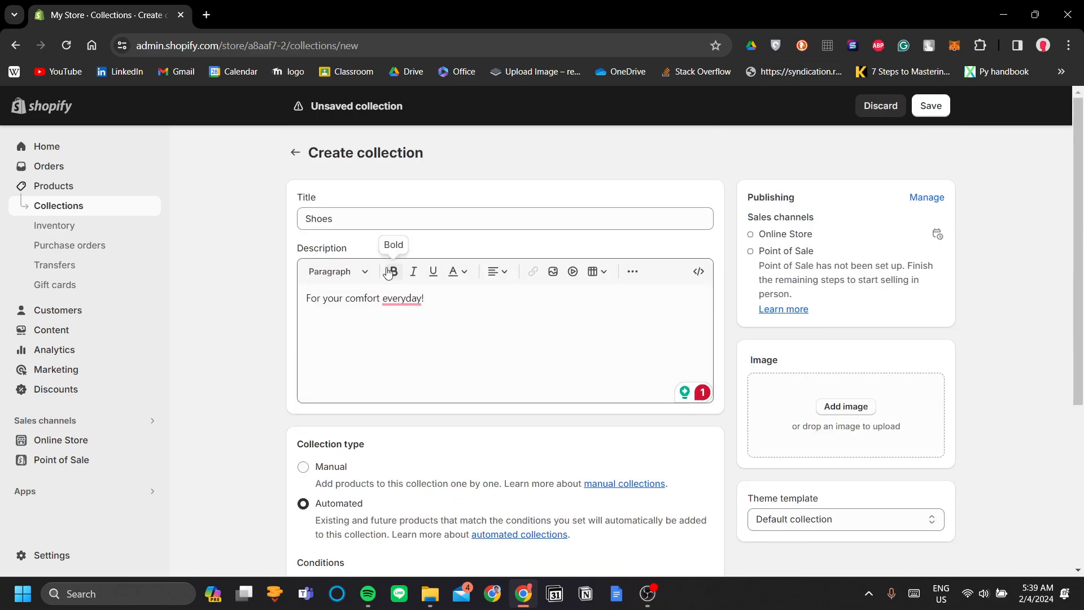
pyautogui.scroll(-5, 395, 392)
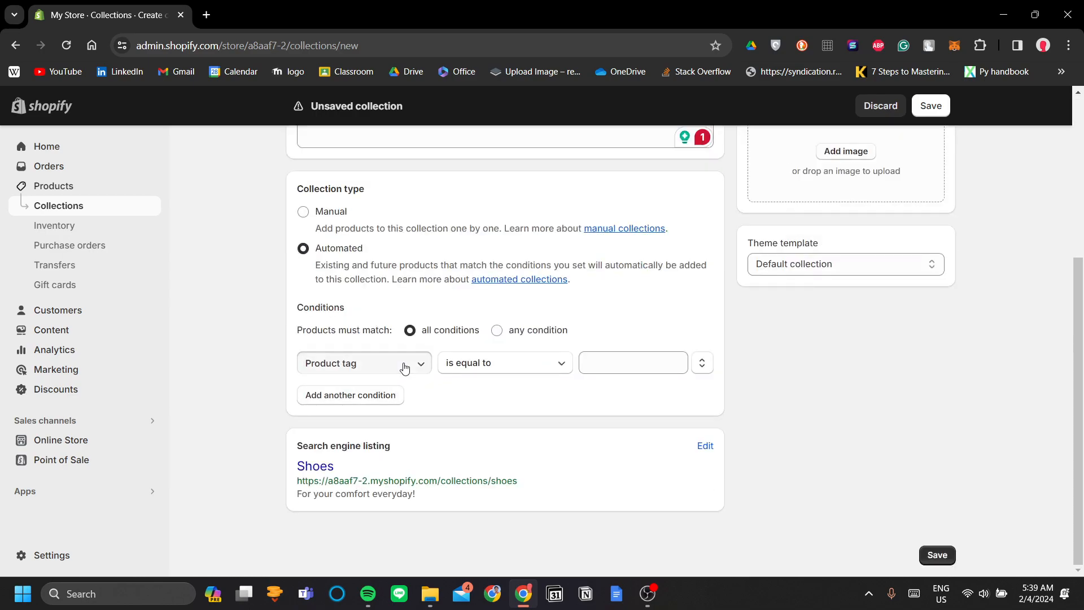
# Set the first condition to product title contains "shoe".
pyautogui.click(404, 368)
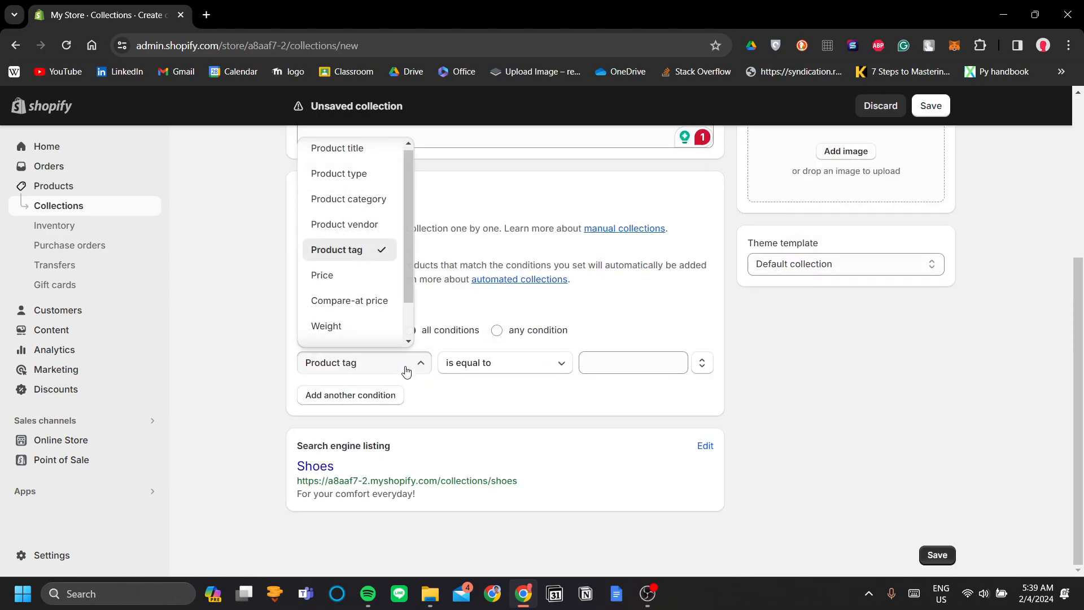
pyautogui.click(377, 160)
pyautogui.click(614, 361)
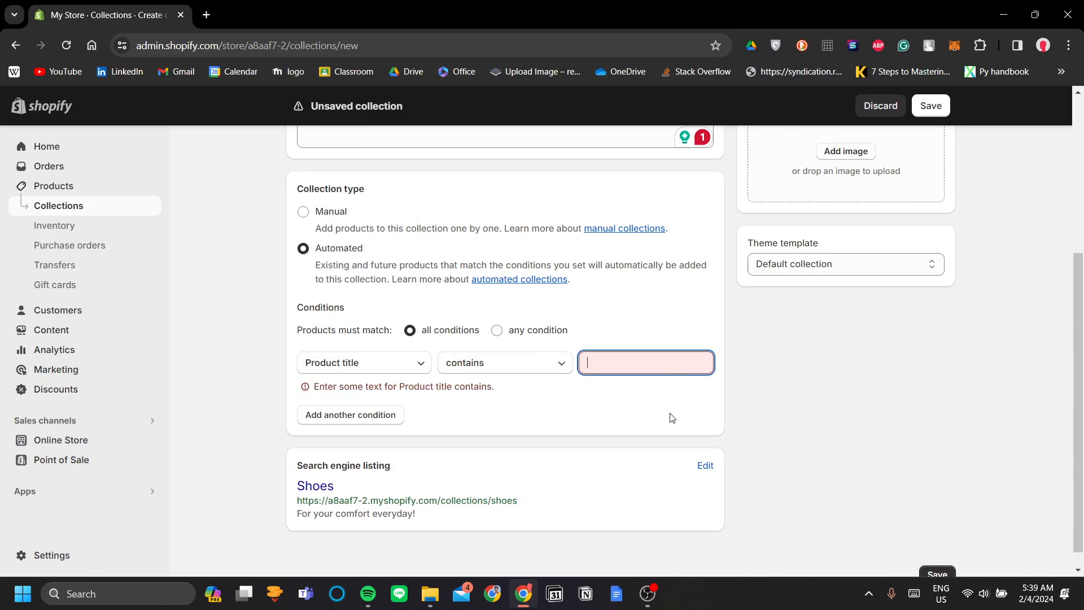
pyautogui.write('shoe')
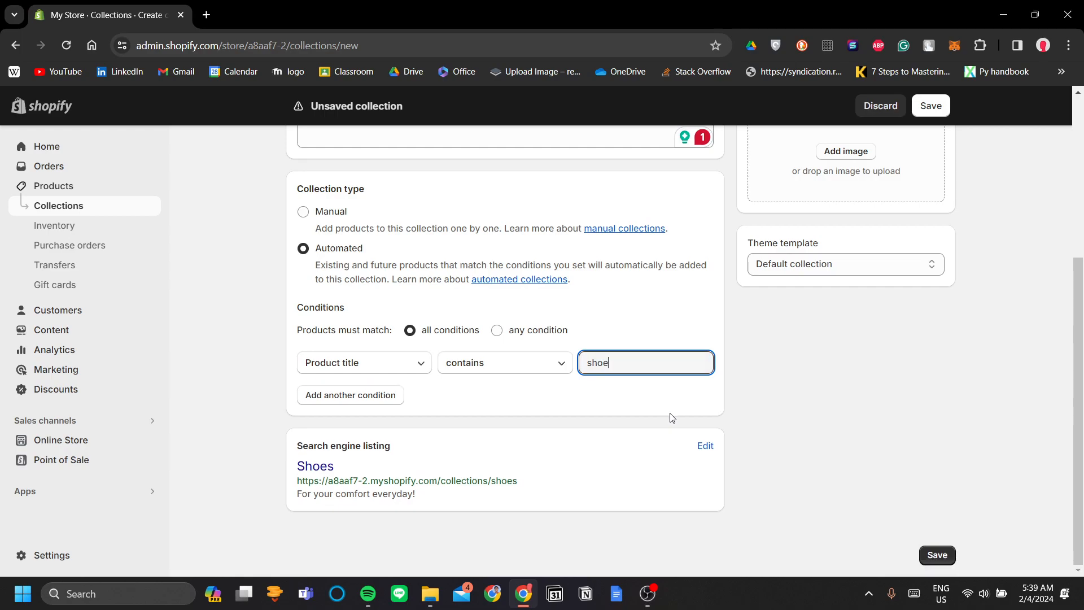
pyautogui.click(760, 420)
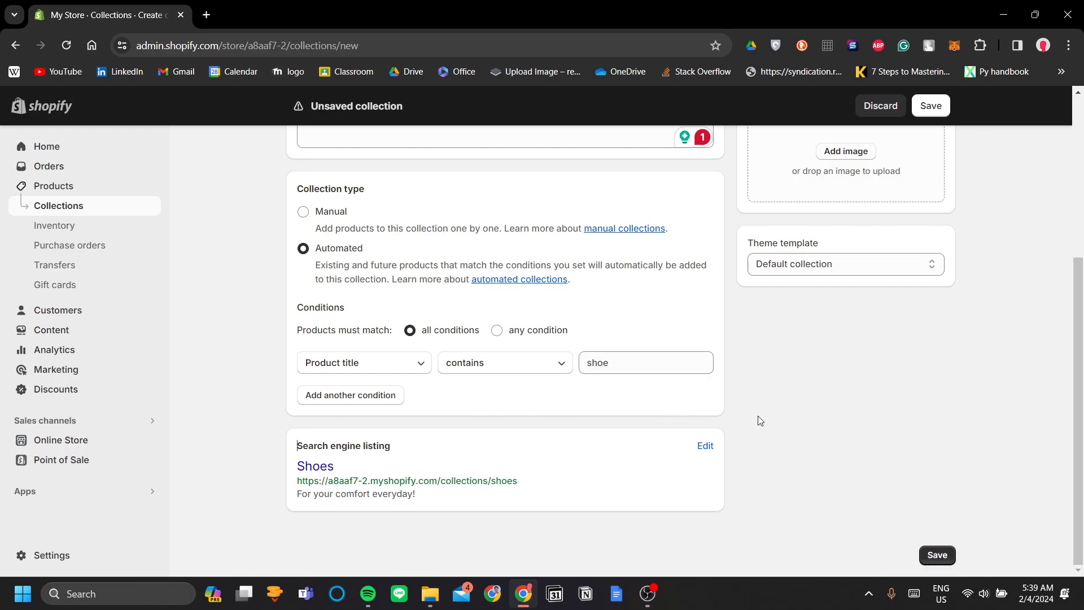
# Add a second condition for product title contains "footwear".
pyautogui.click(381, 405)
pyautogui.click(571, 395)
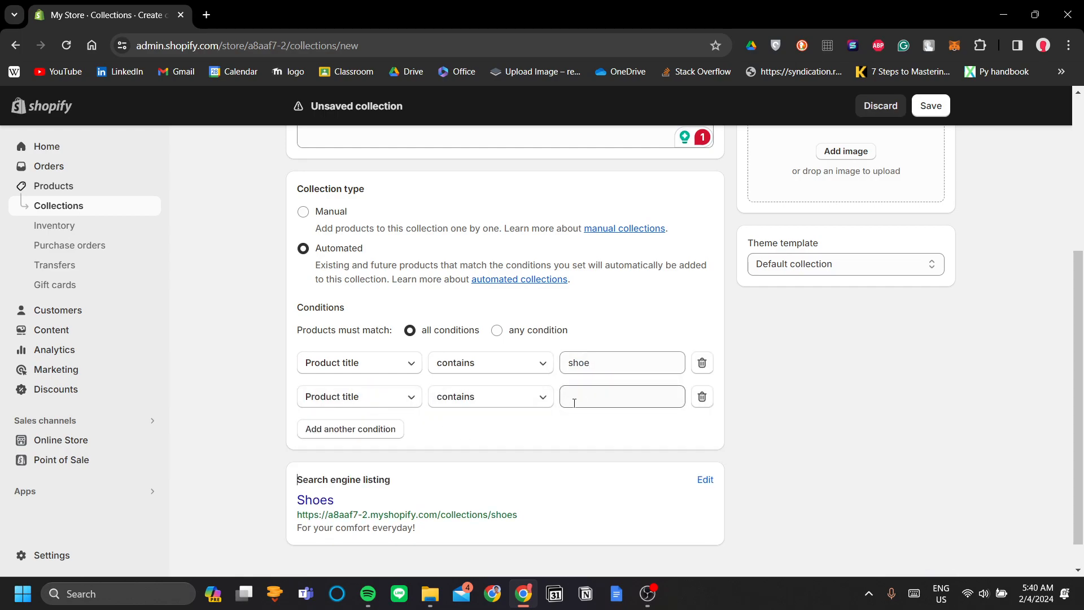
pyautogui.write('footwear')
pyautogui.click(804, 393)
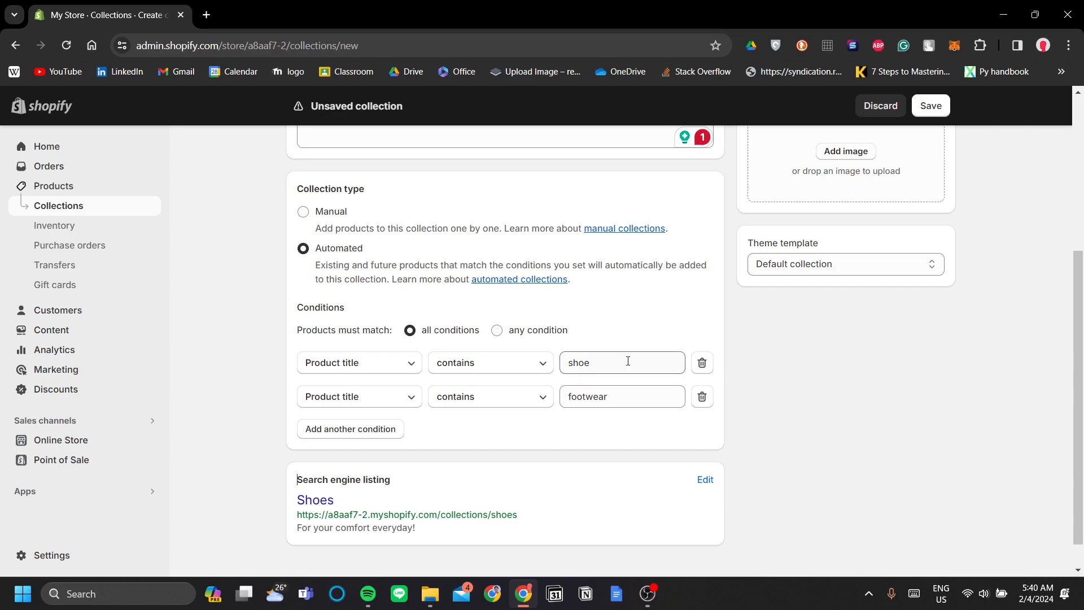
# Make products match any condition instead of all conditions.
pyautogui.click(537, 331)
pyautogui.scroll(5, 750, 353)
pyautogui.scroll(-2, 680, 368)
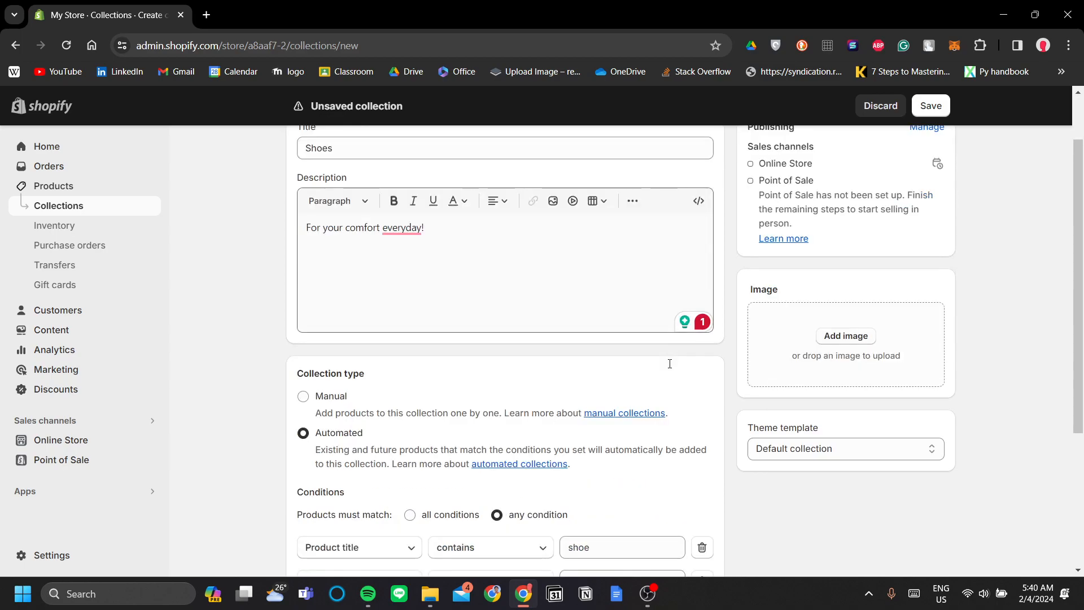
pyautogui.scroll(2, 678, 367)
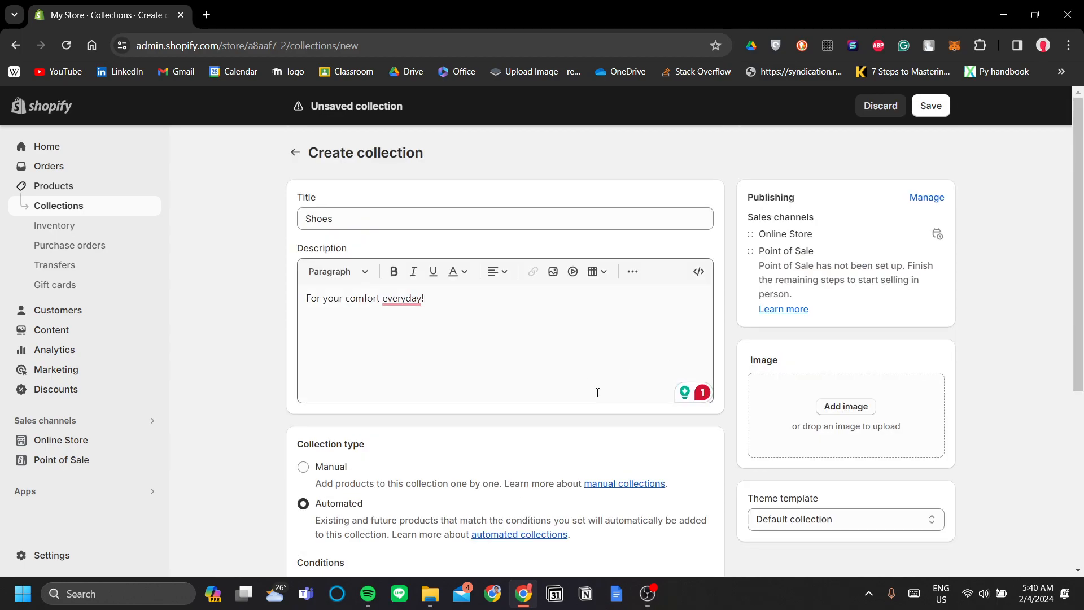
pyautogui.scroll(-2, 562, 360)
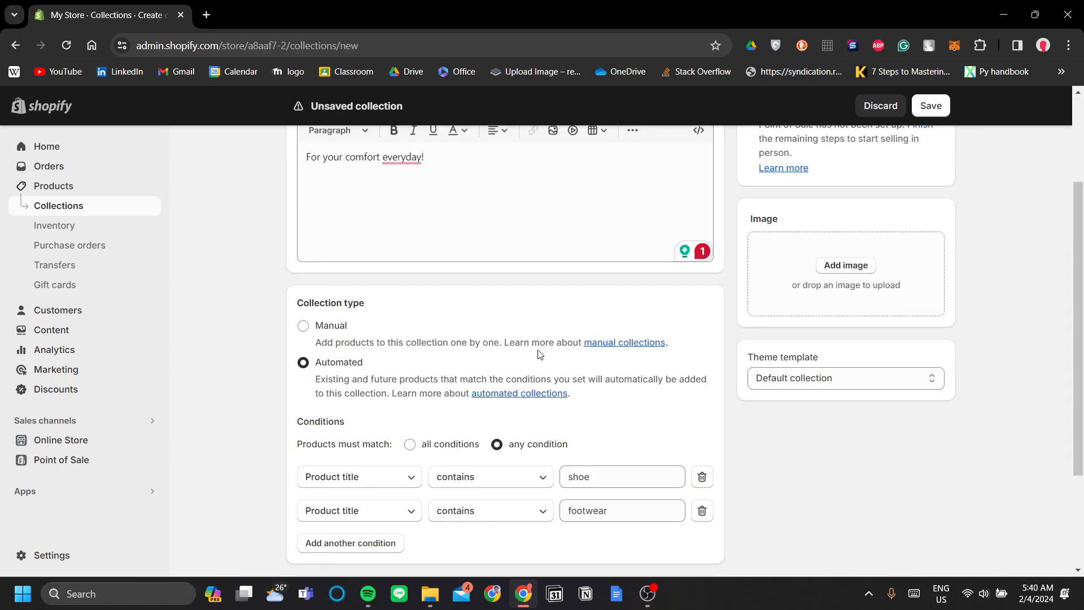
pyautogui.scroll(-2, 539, 354)
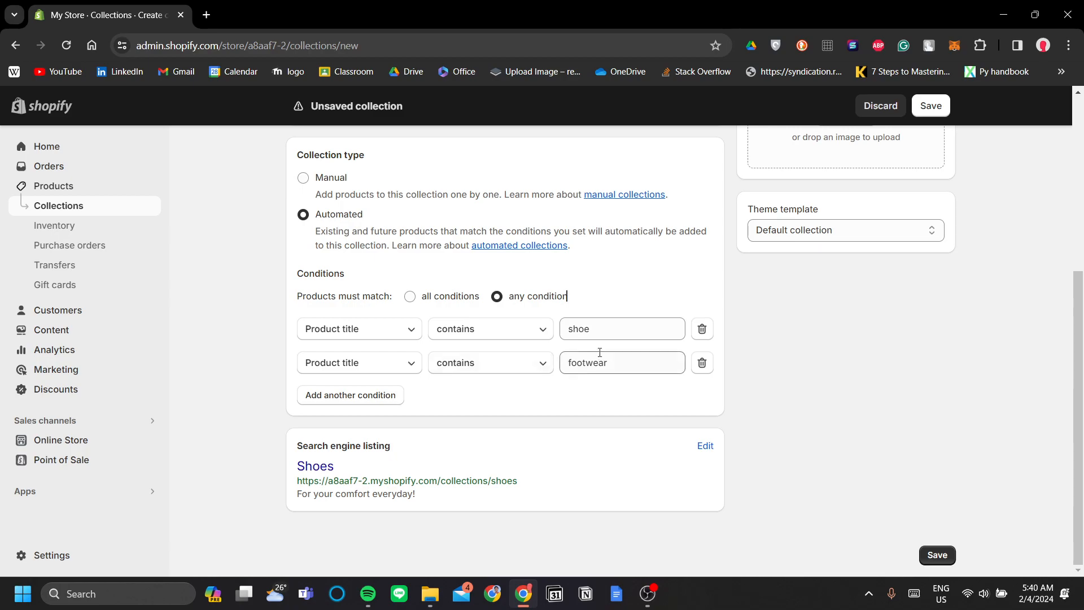
# Switch the collection type back to Manual.
pyautogui.scroll(2, 610, 357)
pyautogui.click(303, 319)
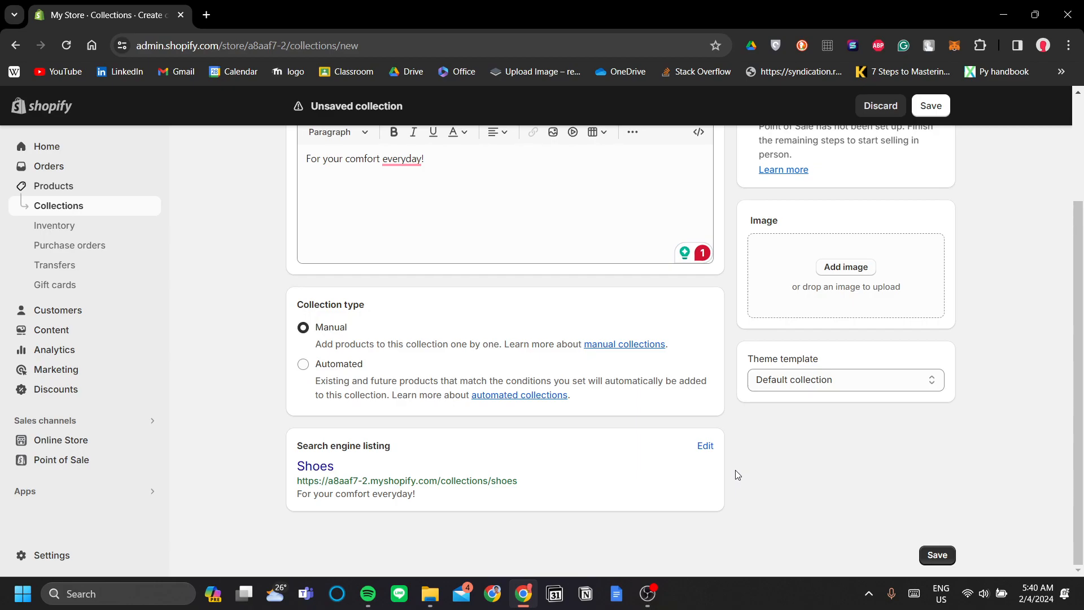
pyautogui.scroll(3, 581, 406)
pyautogui.scroll(-3, 685, 347)
# Choose Default collection as the theme template for the new Shoes collection.
pyautogui.scroll(1, 845, 407)
pyautogui.scroll(1, 874, 346)
pyautogui.scroll(-1, 878, 349)
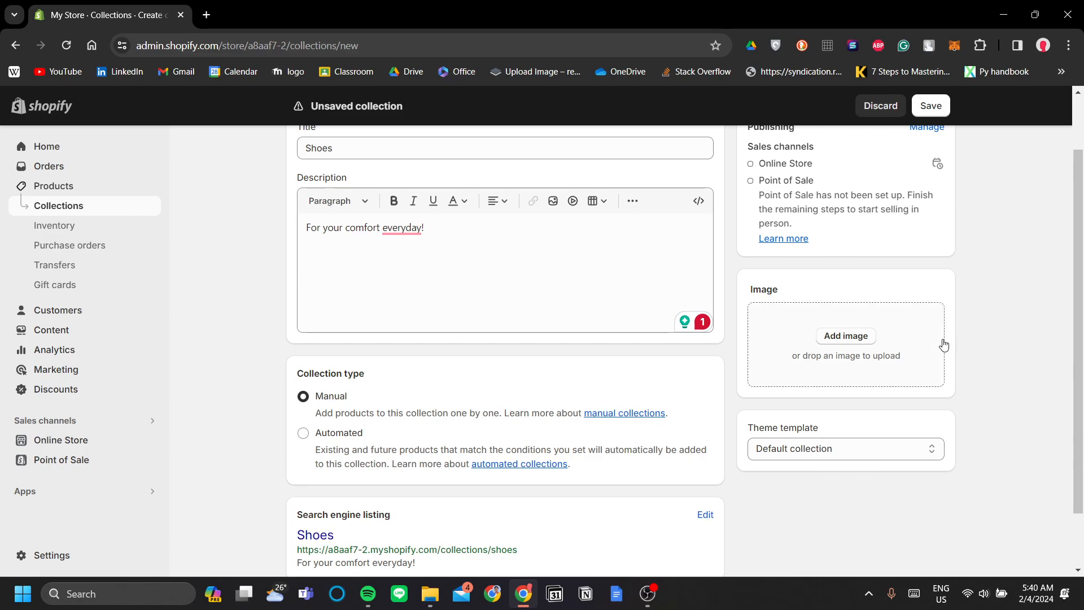
pyautogui.scroll(-2, 975, 416)
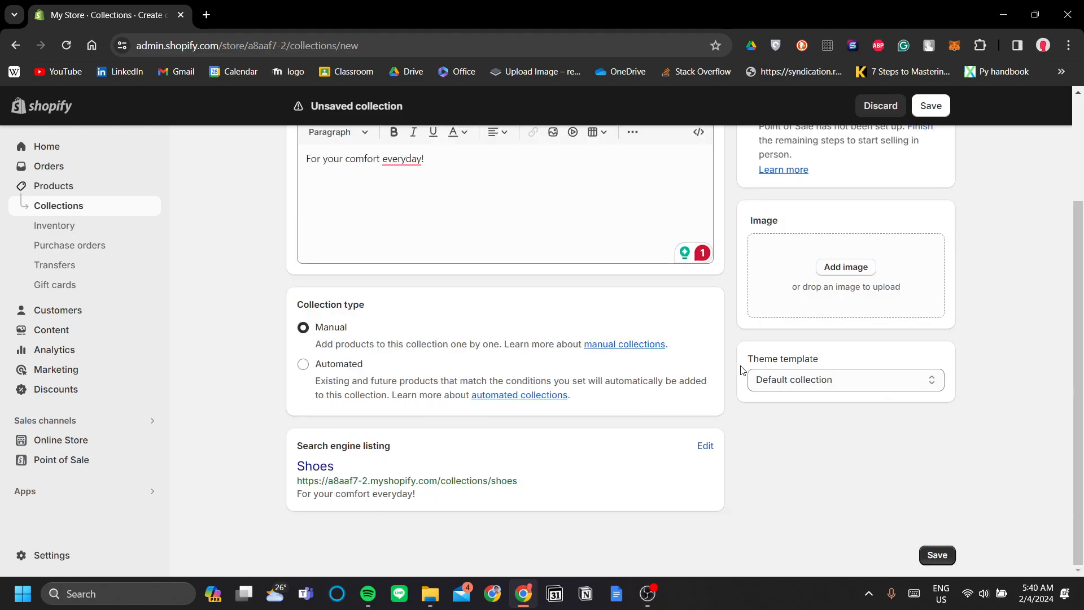
pyautogui.click(866, 381)
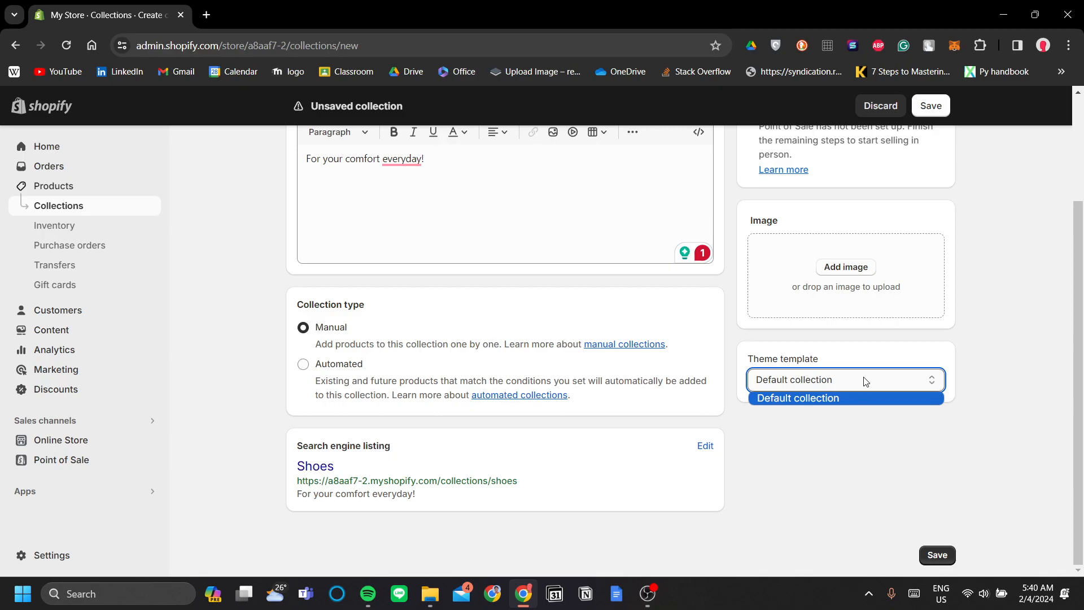
pyautogui.click(867, 382)
pyautogui.click(864, 382)
pyautogui.click(861, 398)
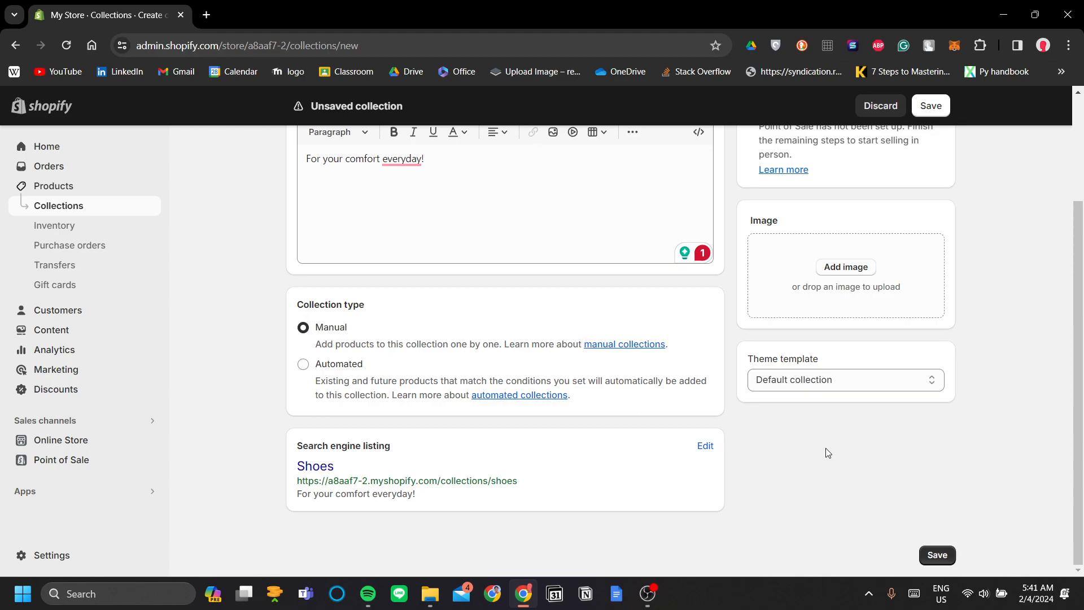
# Review the details of the new Shoes collection and save it.
pyautogui.scroll(3, 662, 415)
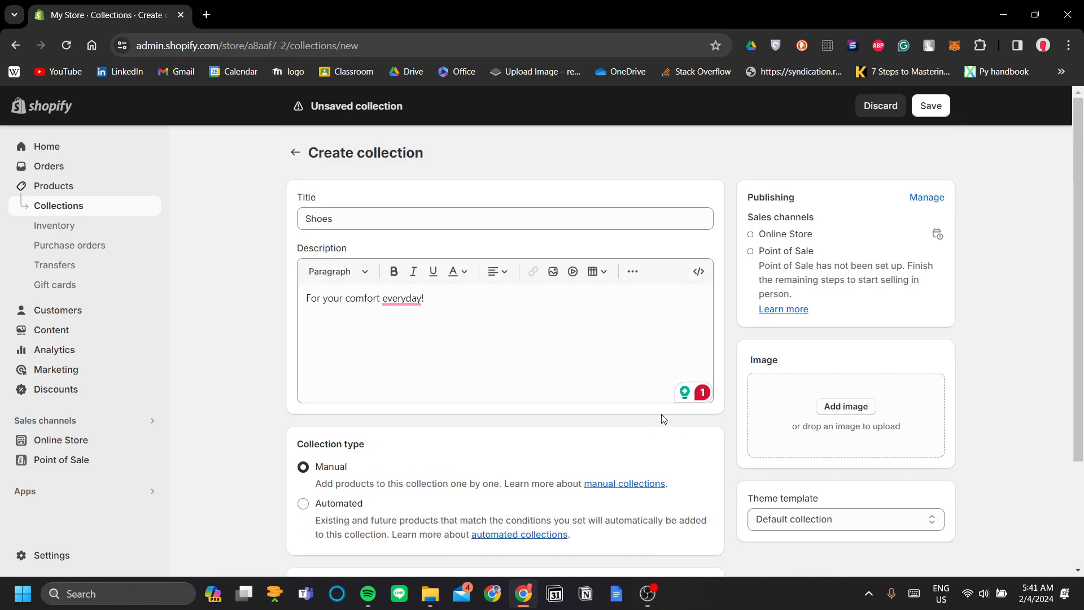
pyautogui.scroll(-3, 431, 322)
pyautogui.scroll(3, 960, 470)
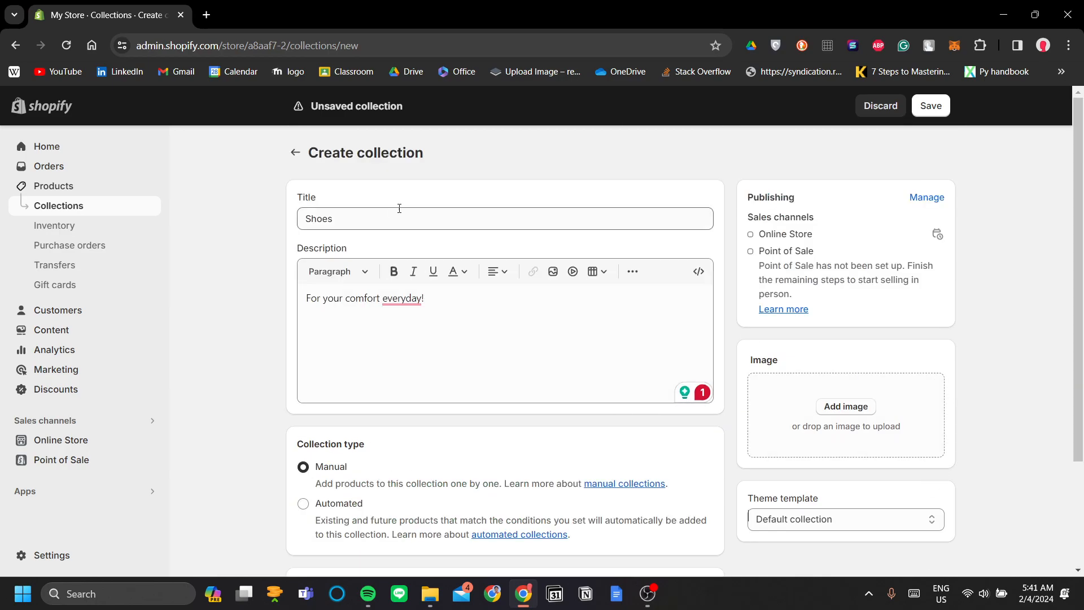
pyautogui.scroll(-1, 940, 331)
pyautogui.scroll(-2, 562, 326)
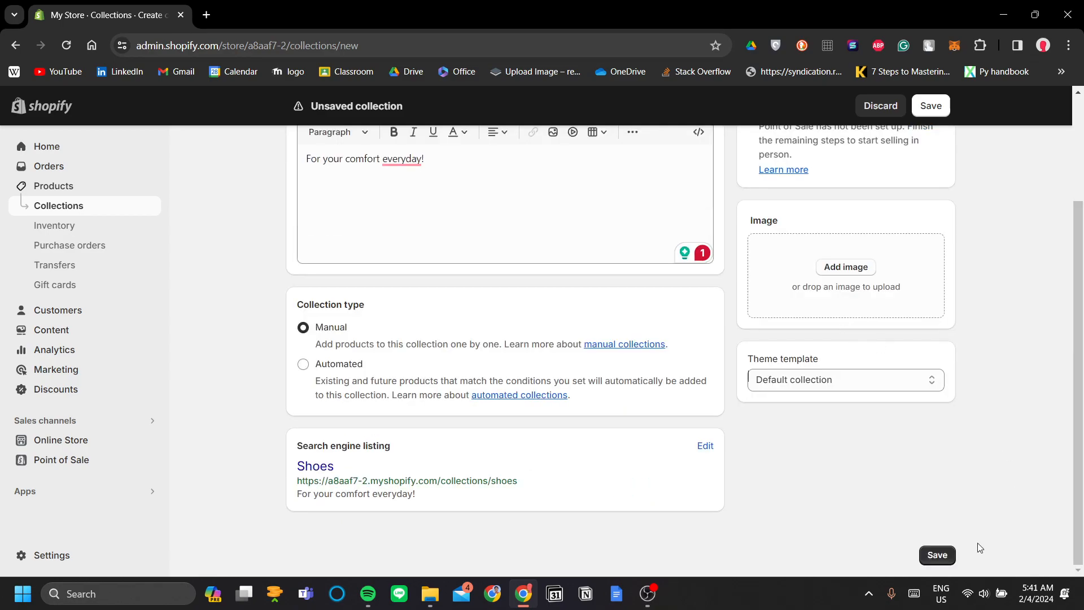
pyautogui.click(938, 555)
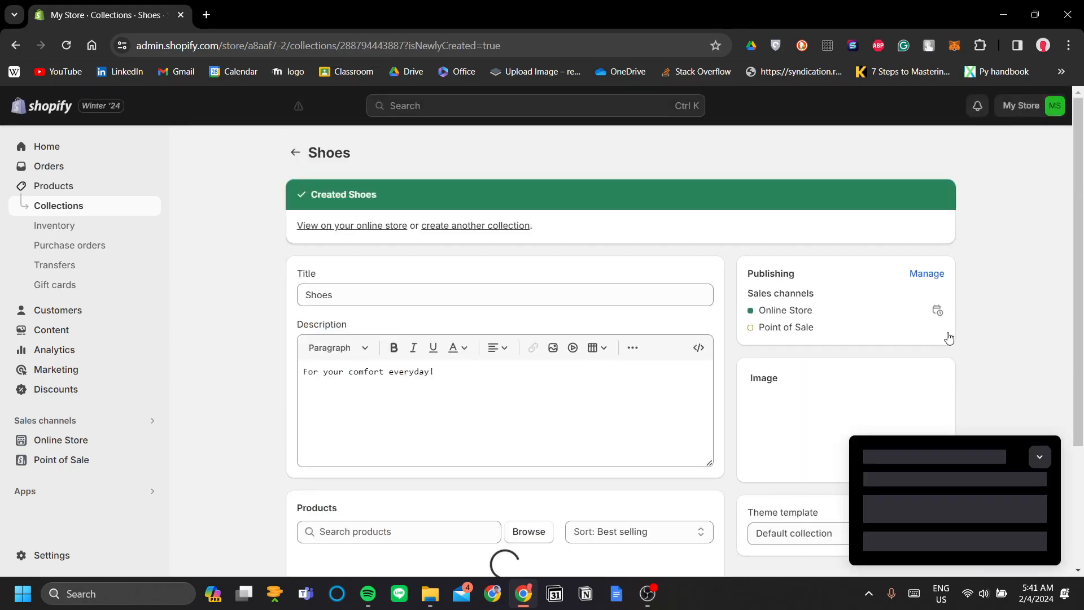
pyautogui.click(520, 292)
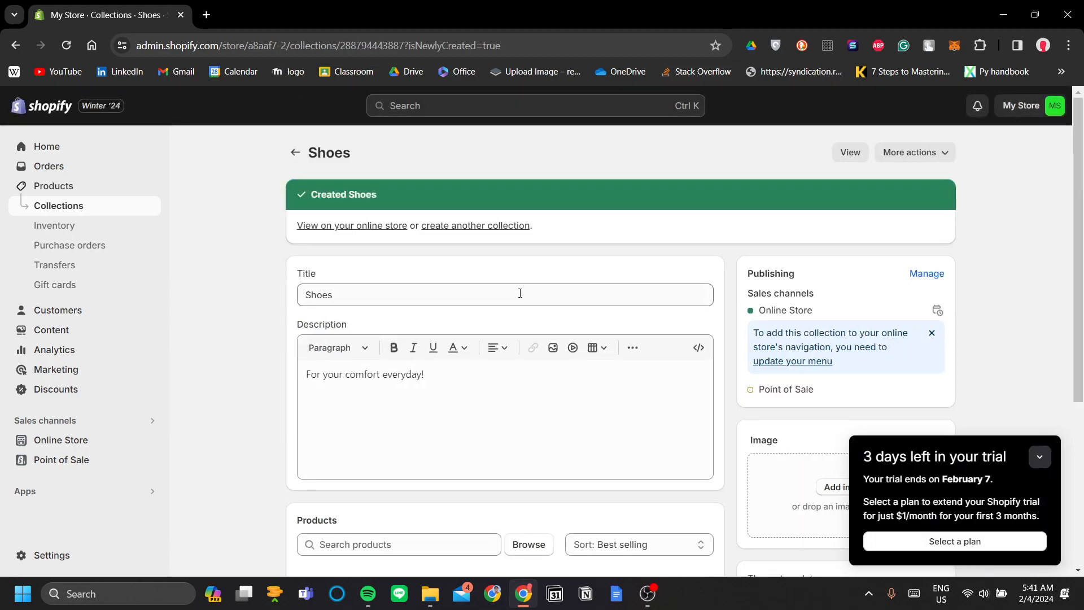
pyautogui.hotkey('ctrl', 'a')
pyautogui.write('Hats')
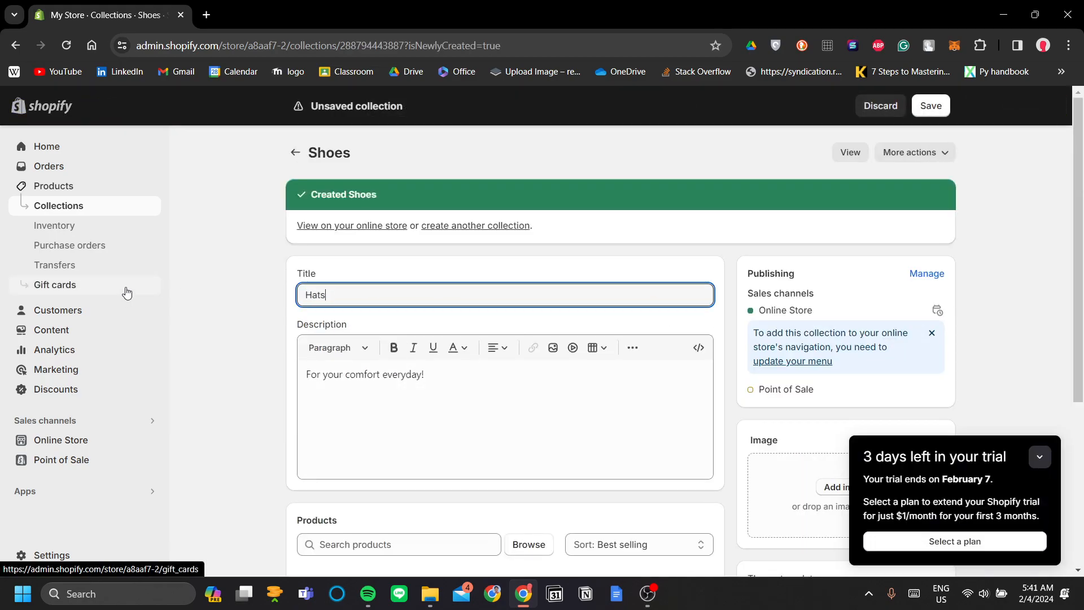
pyautogui.moveTo(401, 375); pyautogui.dragTo(574, 452)
pyautogui.click(354, 375)
pyautogui.scroll(-3, 556, 446)
pyautogui.hotkey('ctrl', 'a')
pyautogui.press('BackSpace')
pyautogui.write('It')
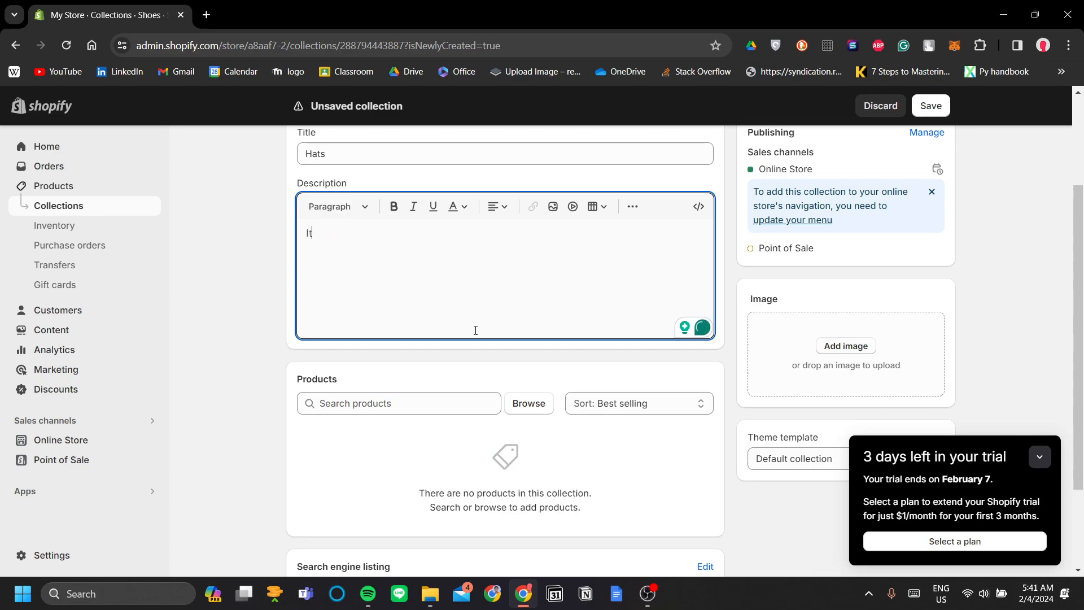
pyautogui.write(' can rain a little...')
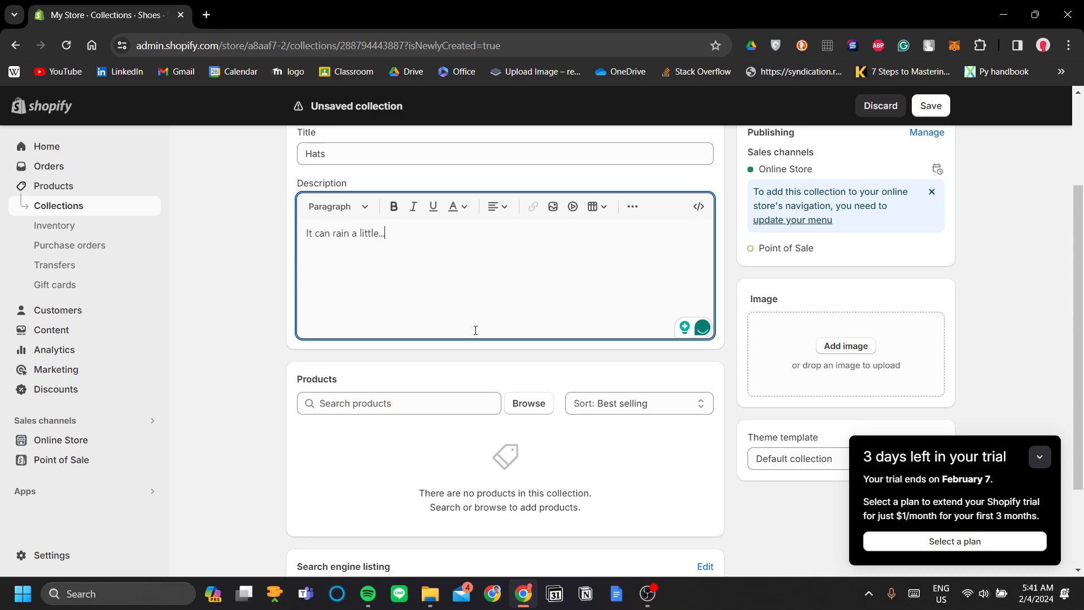
pyautogui.click(395, 423)
pyautogui.scroll(-2, 396, 416)
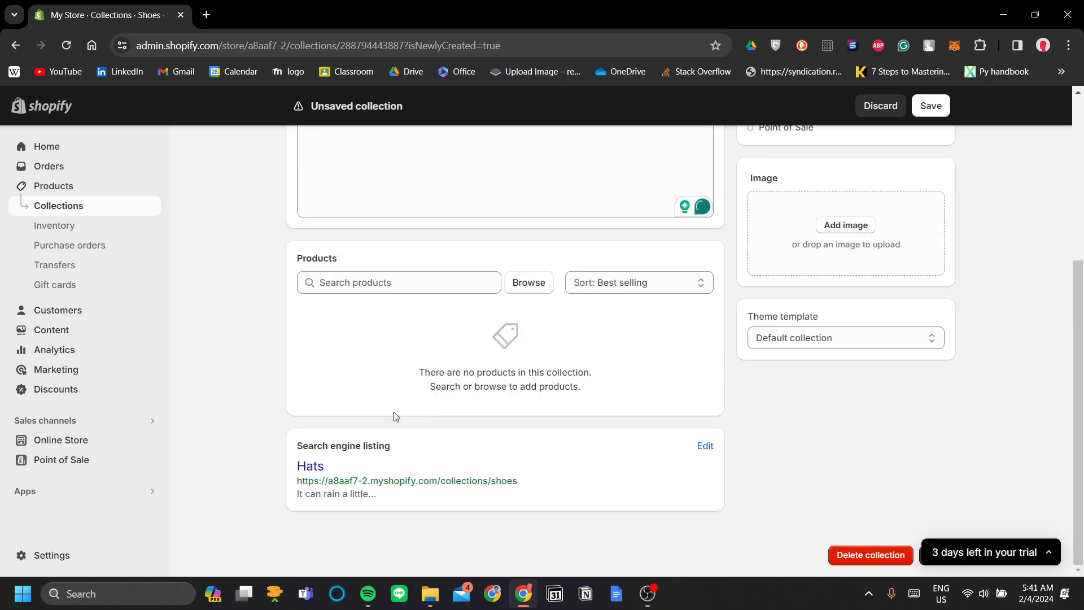
pyautogui.scroll(2, 709, 361)
pyautogui.scroll(-1, 586, 438)
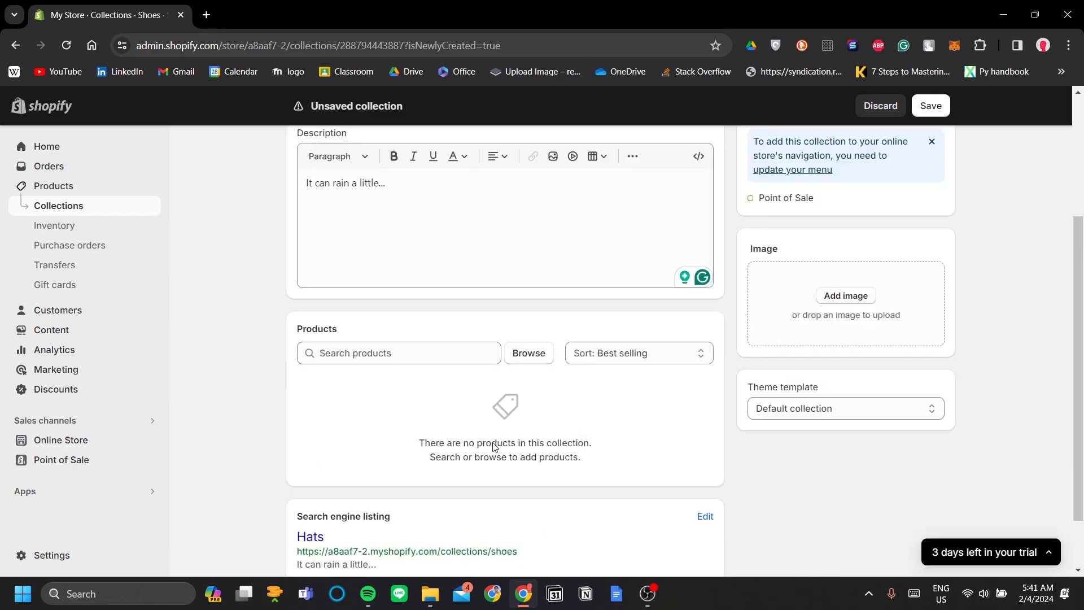
pyautogui.scroll(3, 632, 464)
pyautogui.scroll(-5, 968, 378)
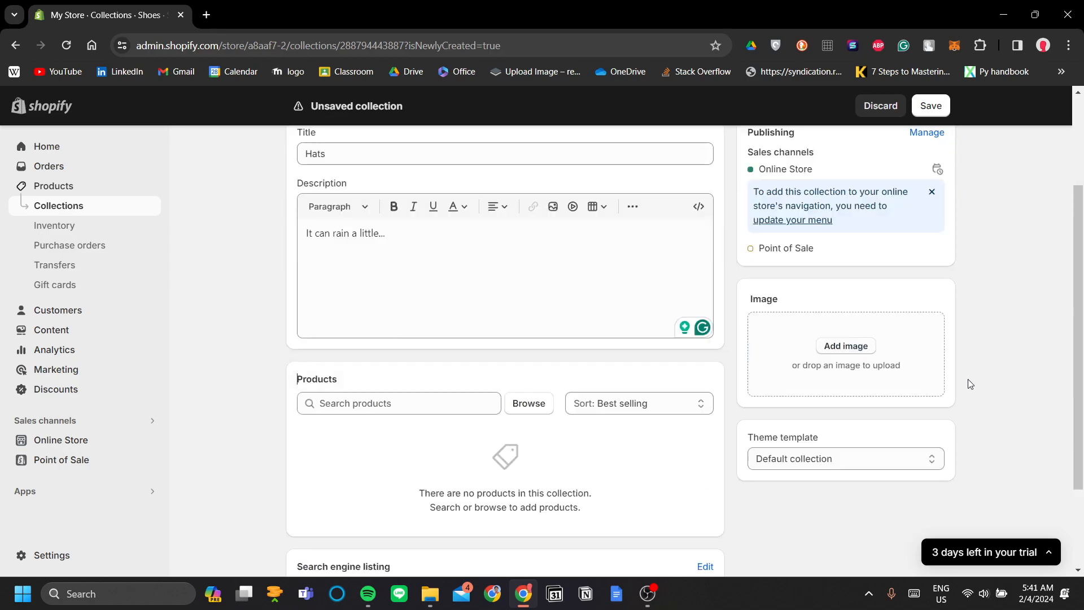
pyautogui.scroll(1, 1008, 541)
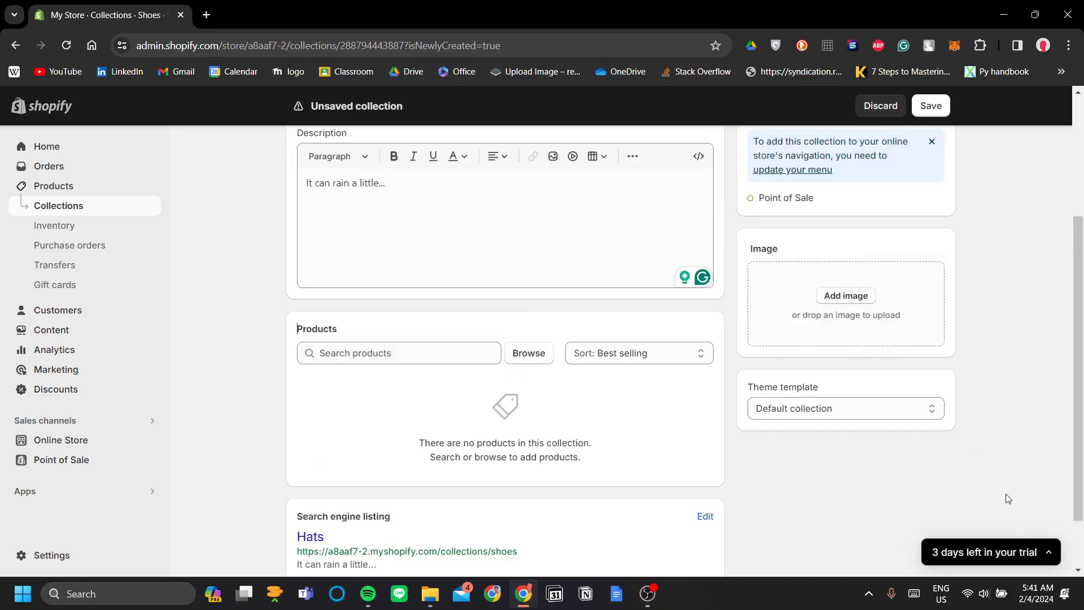
pyautogui.scroll(-1, 1083, 402)
pyautogui.moveTo(1083, 403); pyautogui.dragTo(1081, 258)
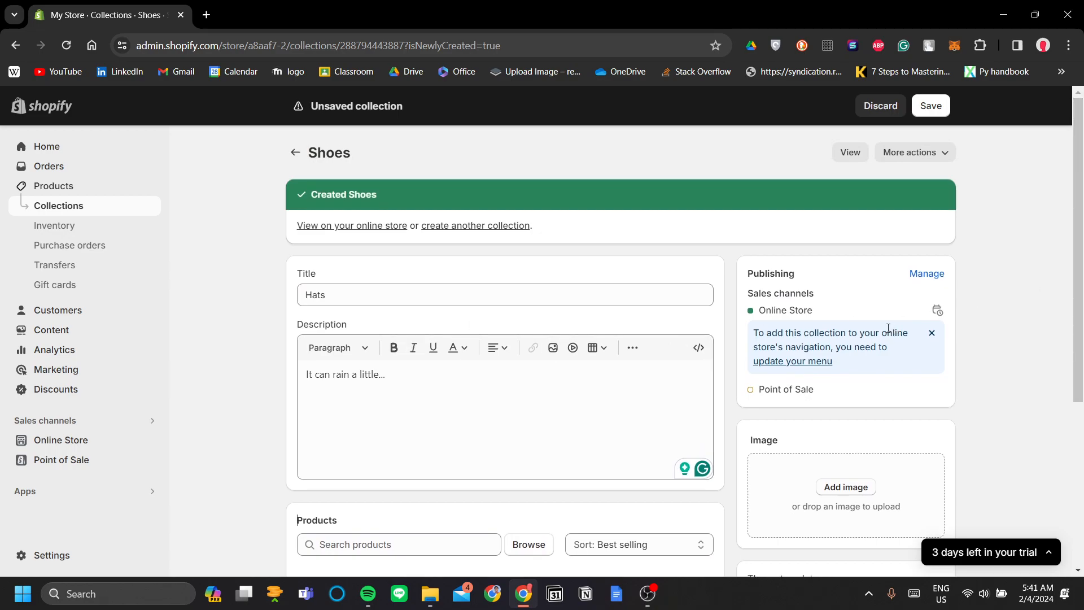
# Leave the Shoes collection without saving its edits and start a new collection titled "Hats".
pyautogui.click(295, 153)
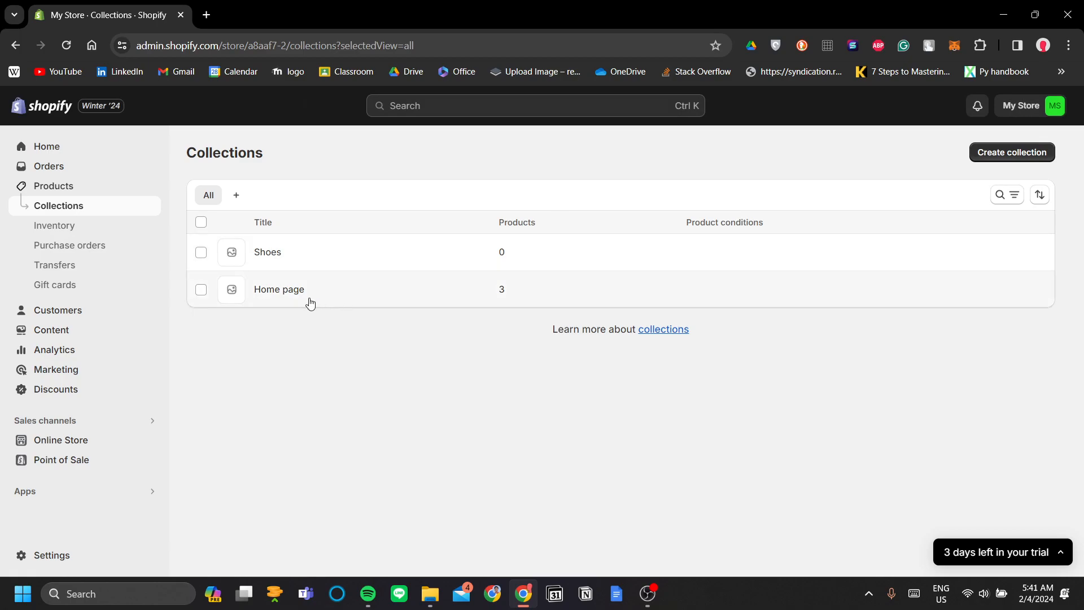
pyautogui.click(1011, 161)
pyautogui.click(395, 222)
pyautogui.write('Hats')
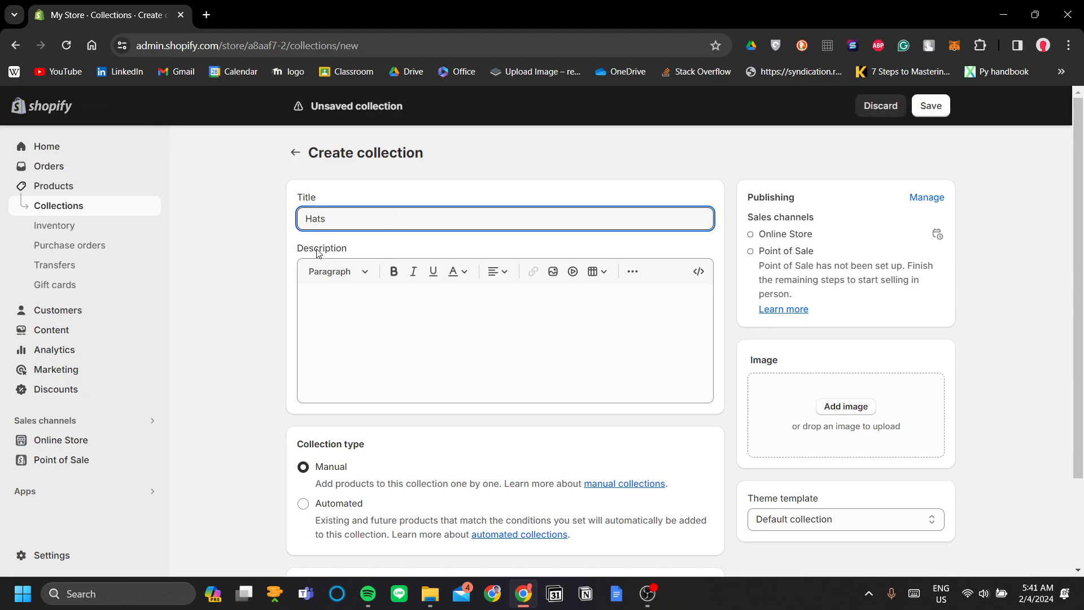
# Enter "in case if it rains..." as the description of the Hats collection.
pyautogui.click(410, 319)
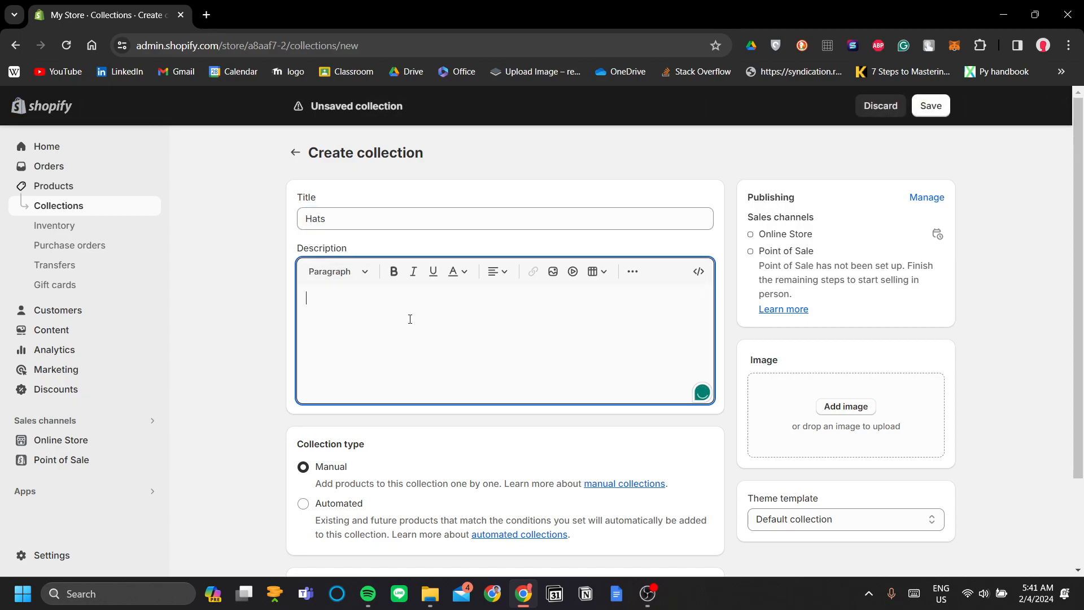
pyautogui.write('for')
pyautogui.press('BackSpace')
pyautogui.write('i c')
pyautogui.press('BackSpace')
pyautogui.press('BackSpace')
pyautogui.press('BackSpace')
pyautogui.press('BackSpace')
pyautogui.press('BackSpace')
pyautogui.press('BackSpace')
pyautogui.press('BackSpace')
pyautogui.write('in case if it rains...')
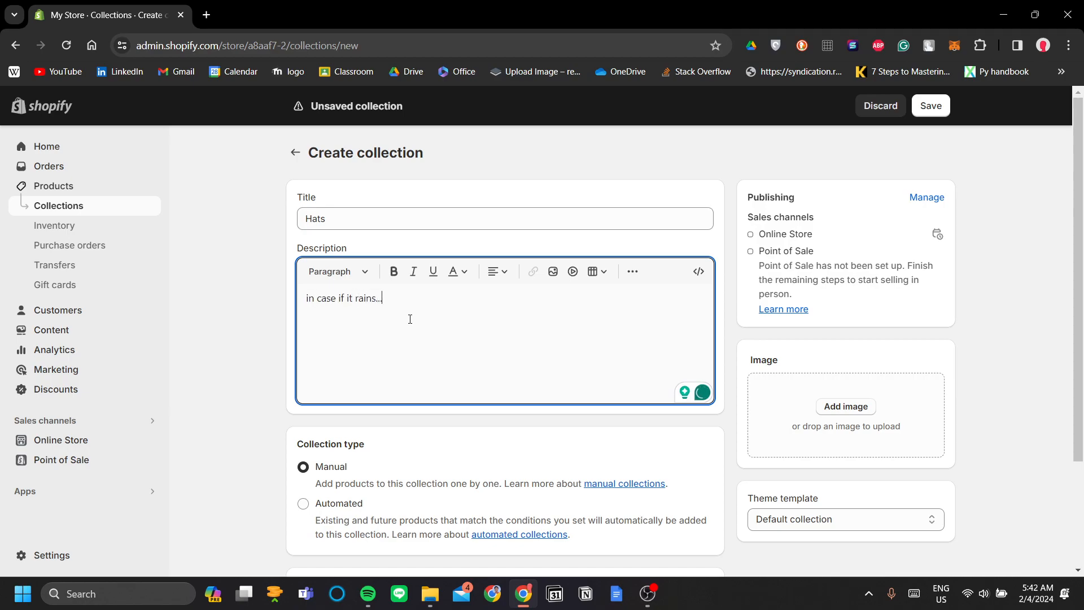
# Save the Hats collection with the Manual type and return to the collections list.
pyautogui.scroll(-3, 474, 367)
pyautogui.scroll(3, 733, 181)
pyautogui.scroll(-3, 957, 304)
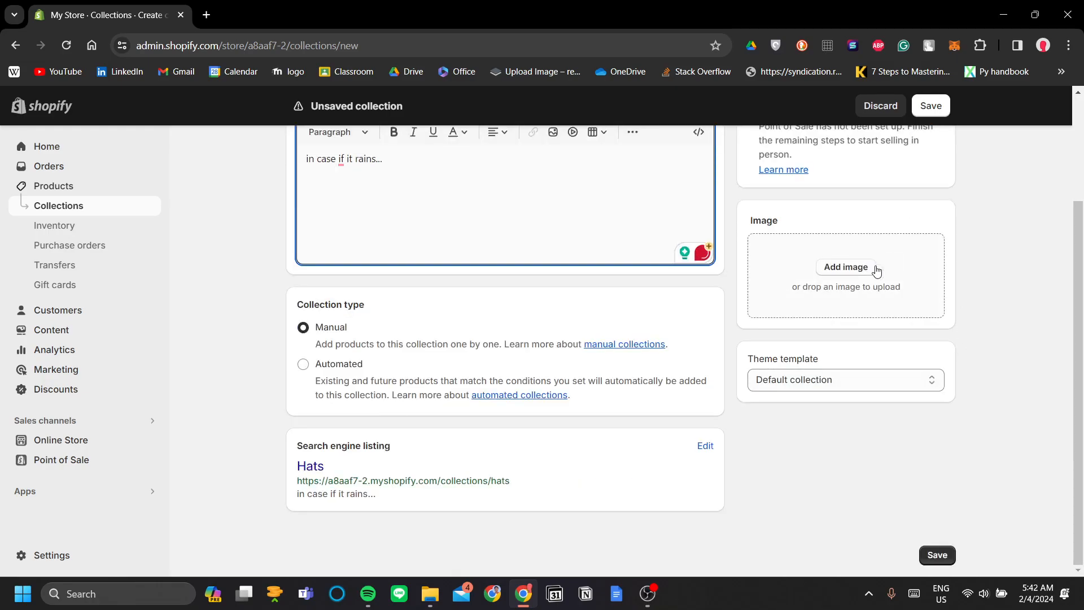
pyautogui.click(938, 545)
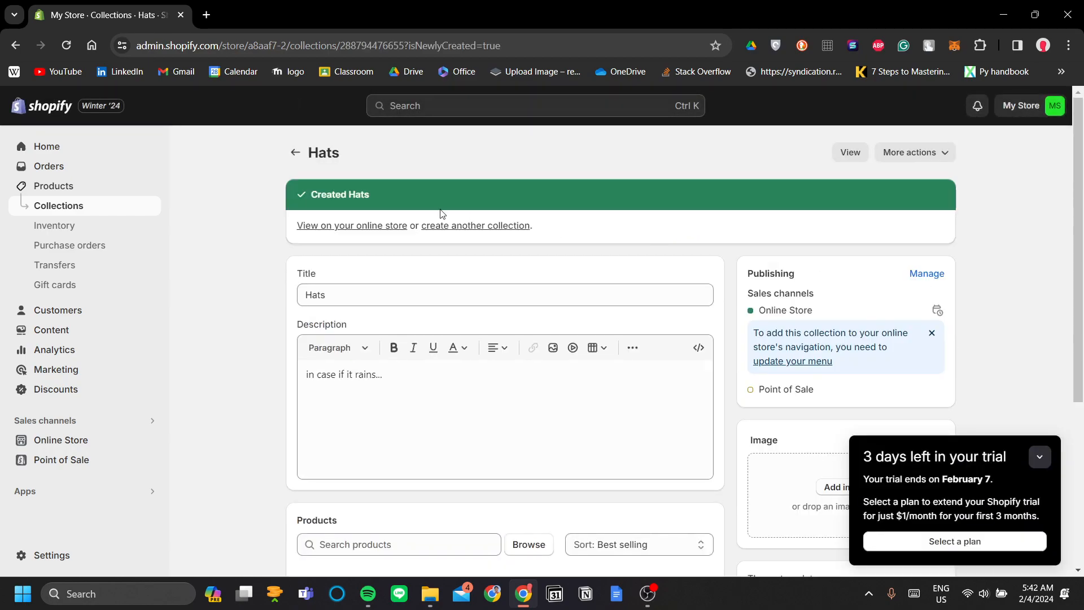
pyautogui.click(296, 153)
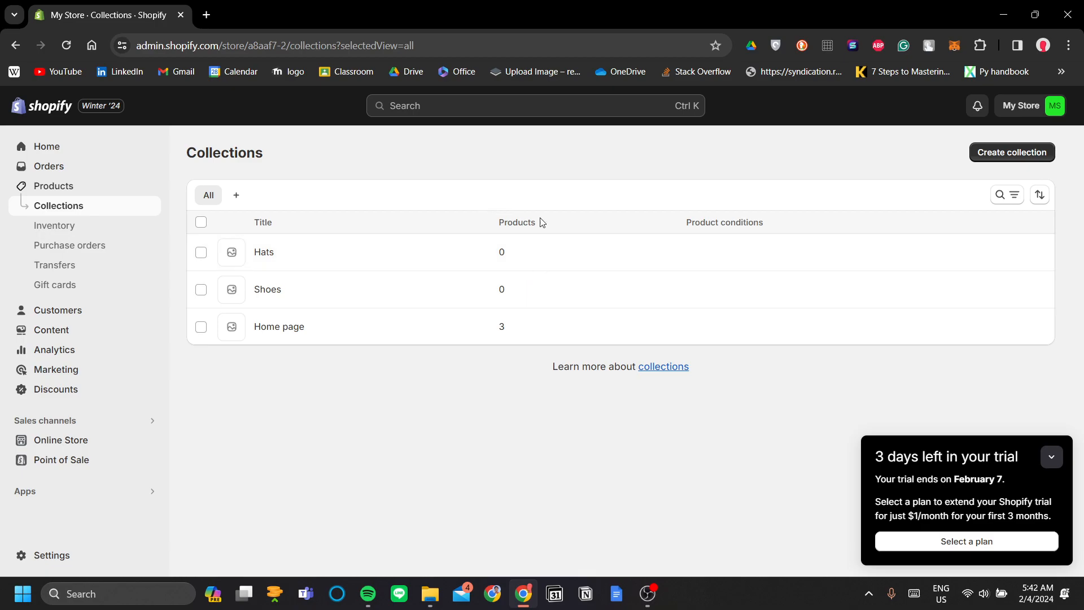
# Add the Example Hat product to the Hats collection from the product list and save.
pyautogui.click(54, 186)
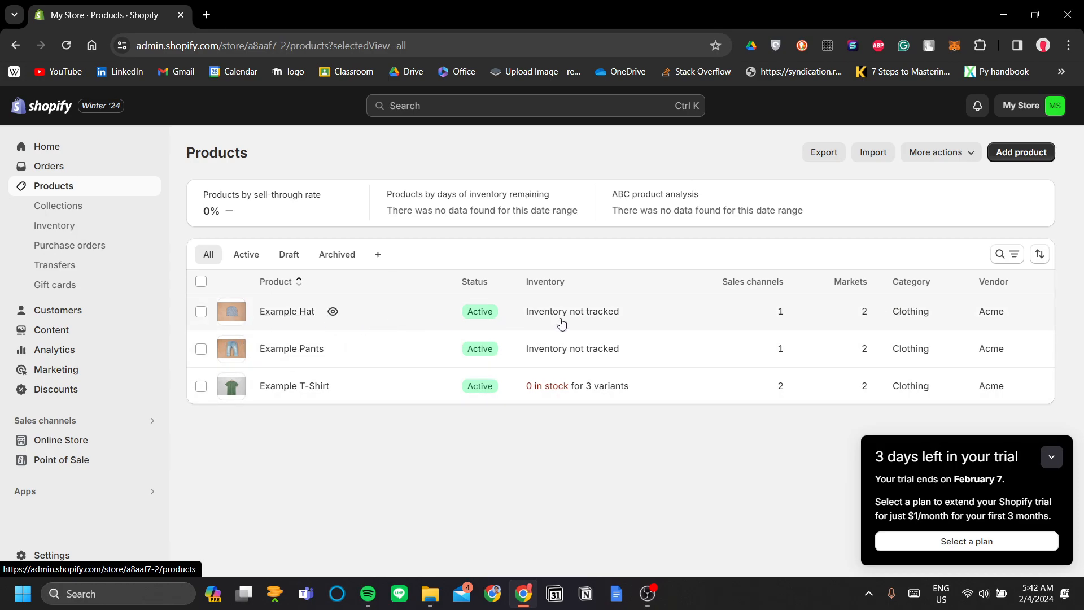
pyautogui.click(201, 316)
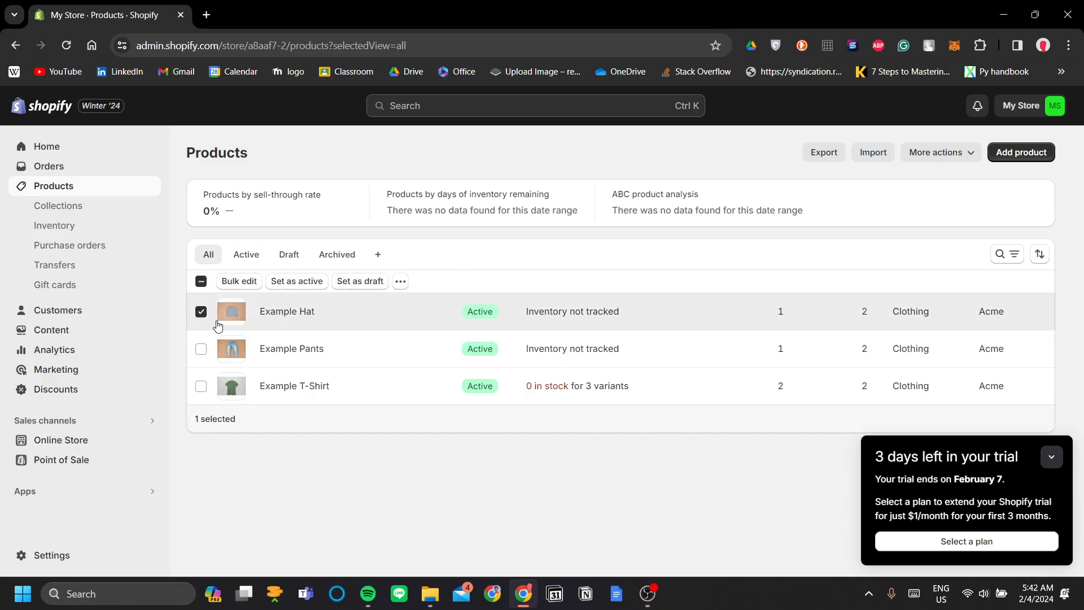
pyautogui.click(401, 282)
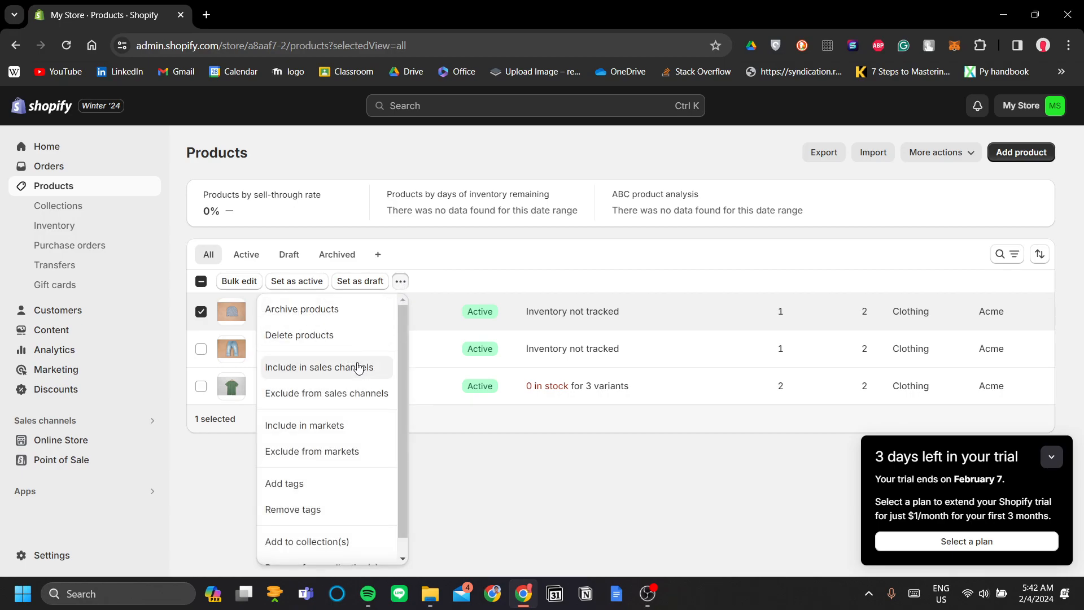
pyautogui.scroll(-1, 357, 430)
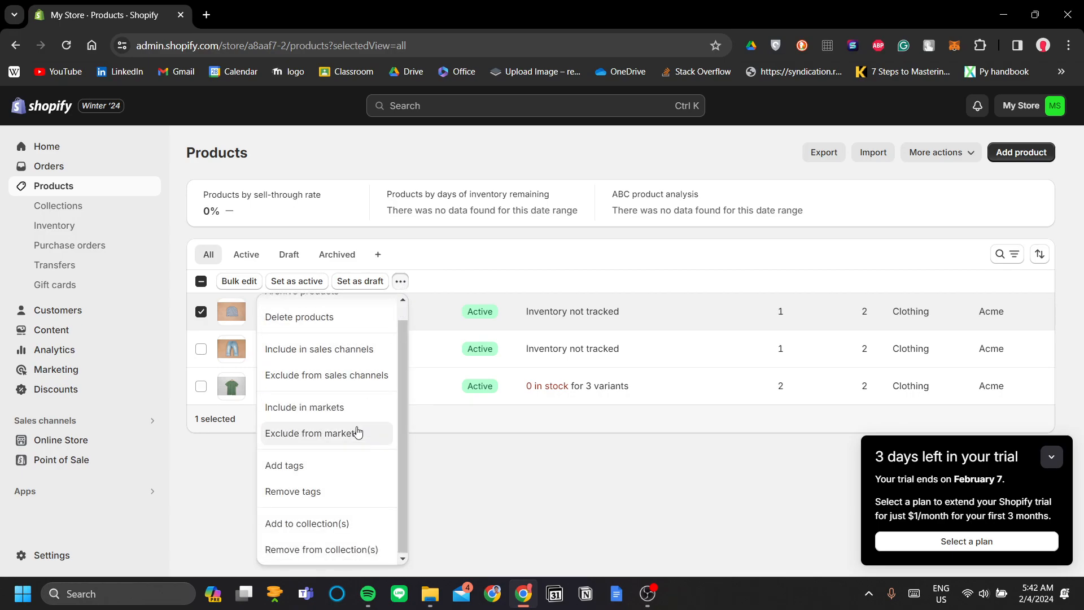
pyautogui.click(354, 529)
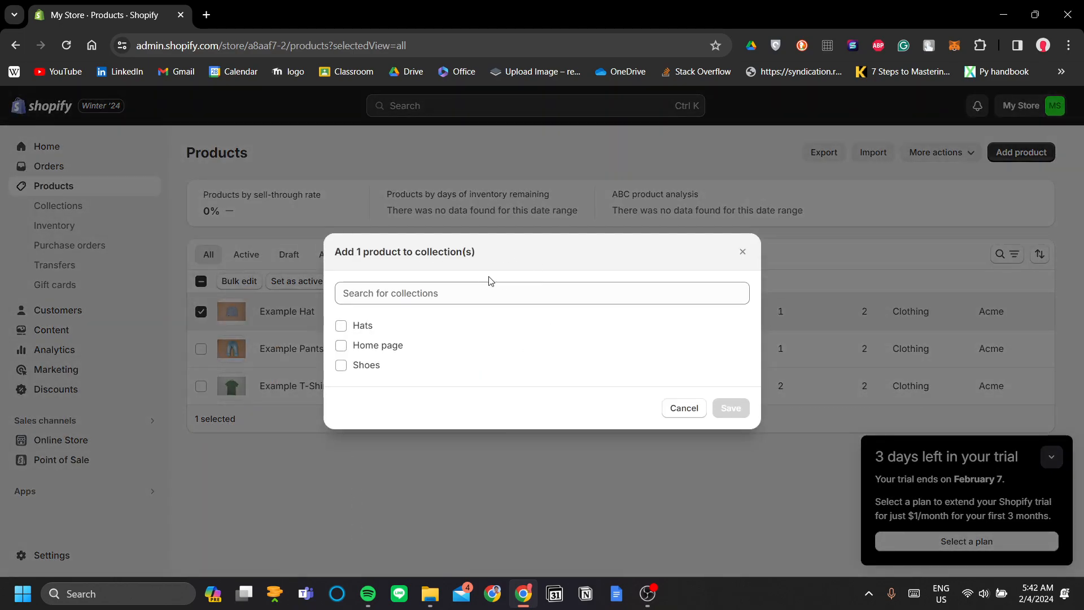
pyautogui.click(342, 328)
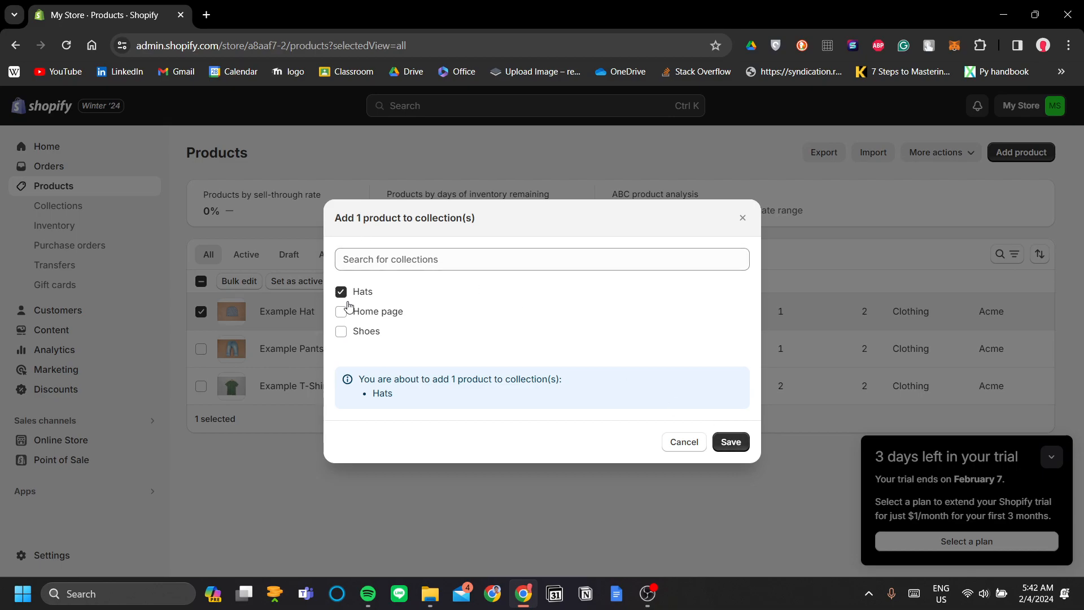
pyautogui.click(732, 441)
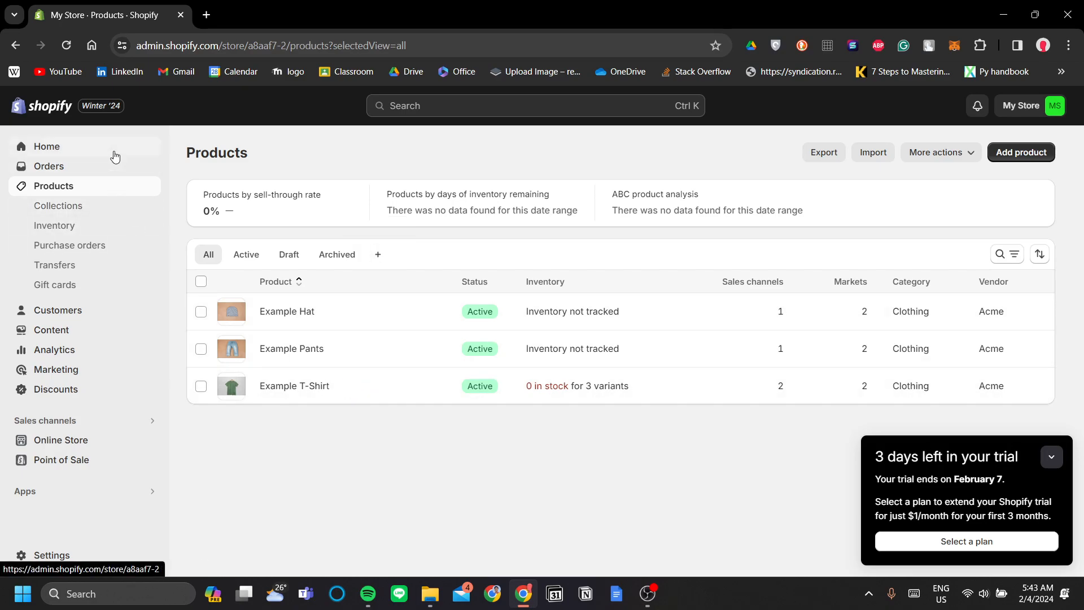
# Open the online store's Dawn theme for customization and look through its home page preview.
pyautogui.click(92, 440)
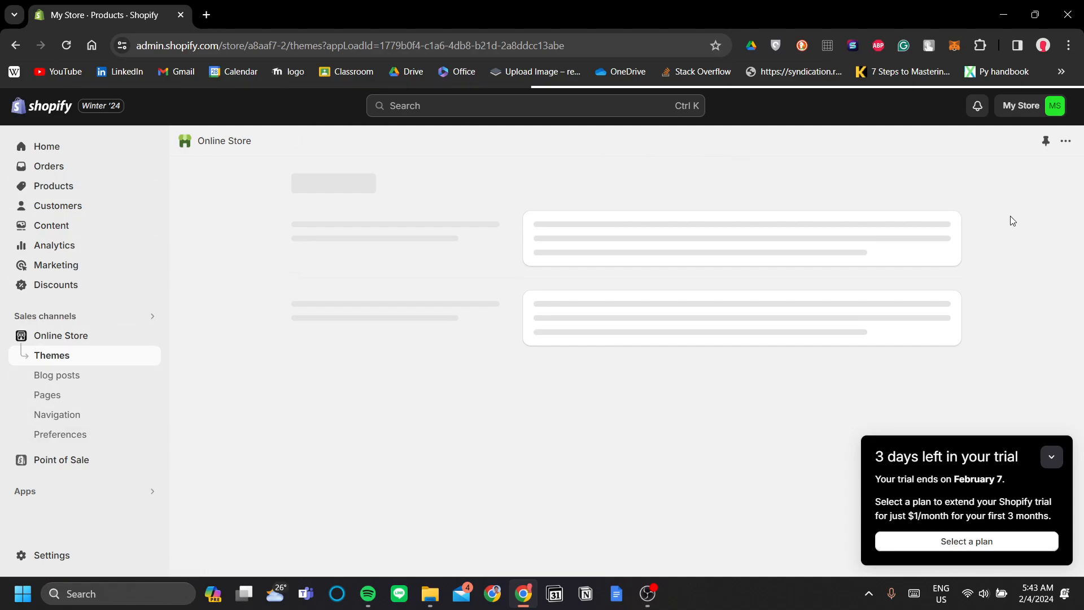
pyautogui.scroll(-2, 960, 311)
pyautogui.click(920, 389)
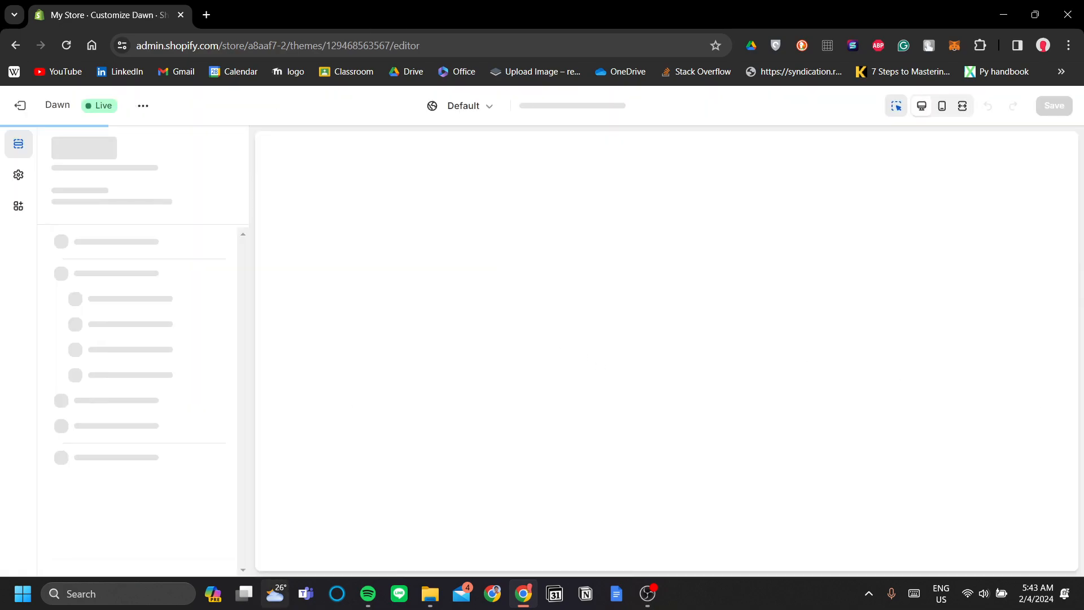
pyautogui.scroll(-15, 366, 237)
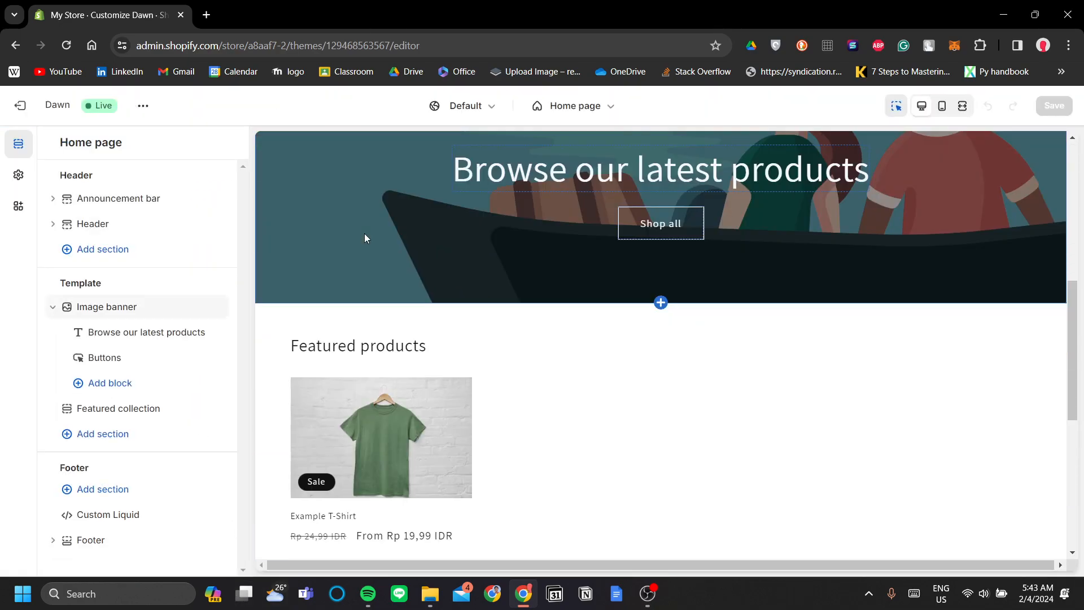
pyautogui.scroll(6, 543, 315)
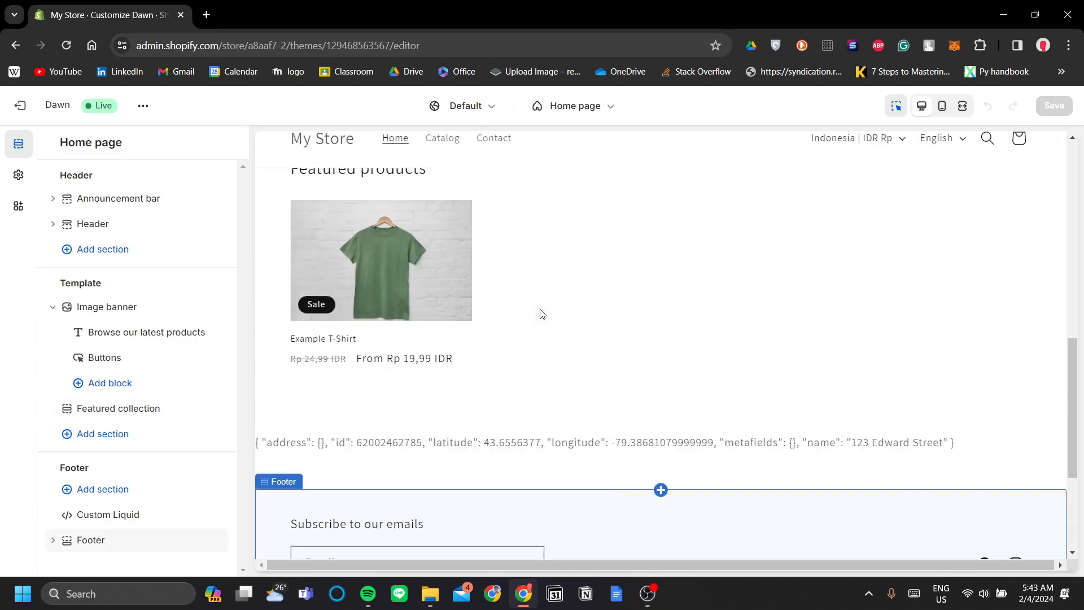
# Look through the home page preview and the settings of the Featured collection section.
pyautogui.click(602, 368)
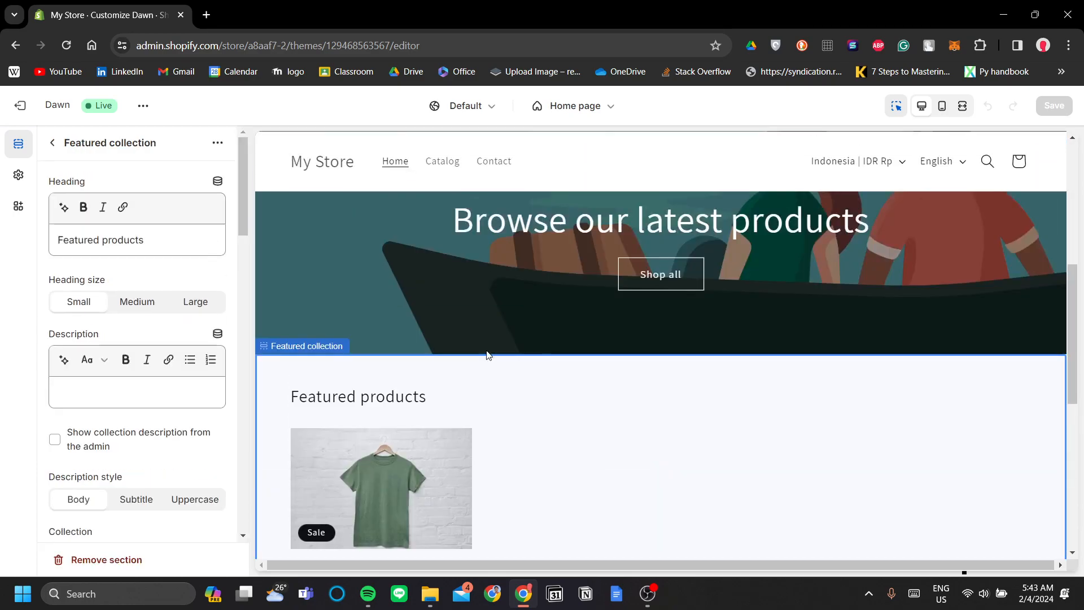
pyautogui.click(52, 142)
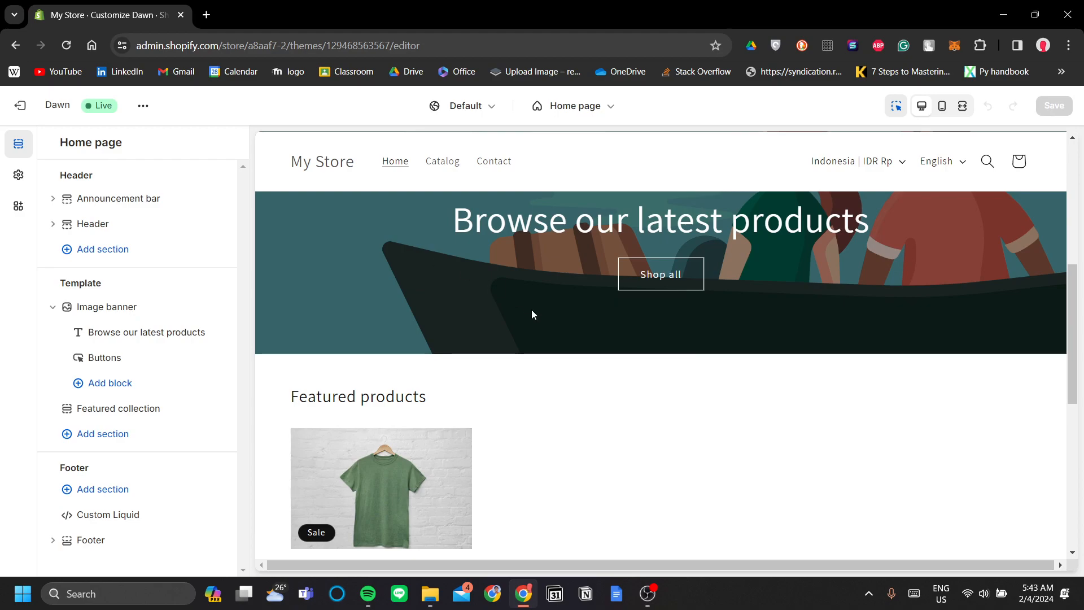
pyautogui.scroll(5, 537, 314)
pyautogui.scroll(-2, 537, 314)
pyautogui.scroll(-7, 536, 314)
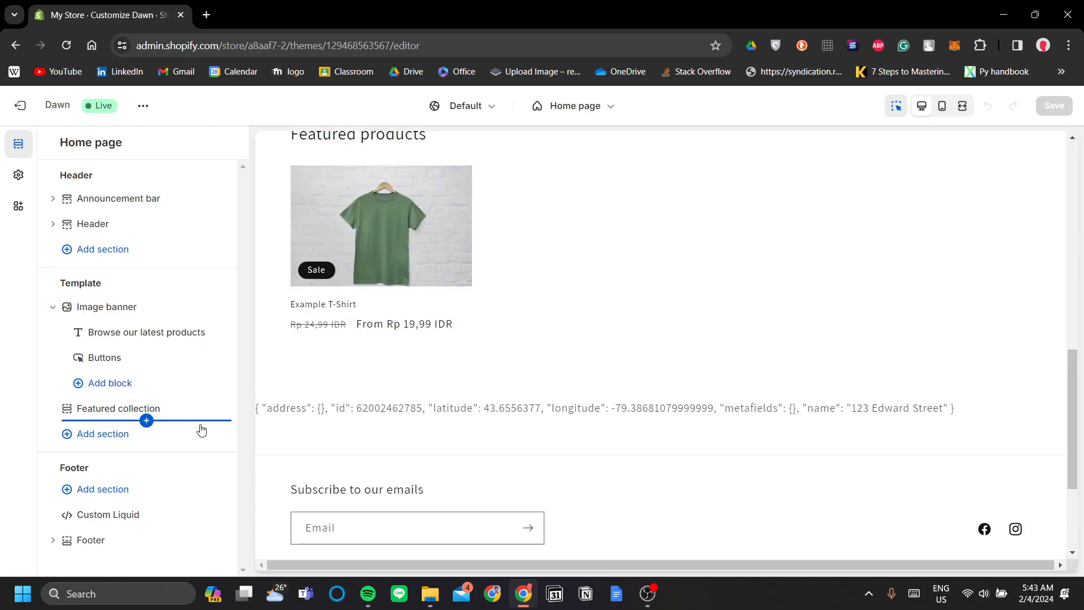
pyautogui.click(127, 409)
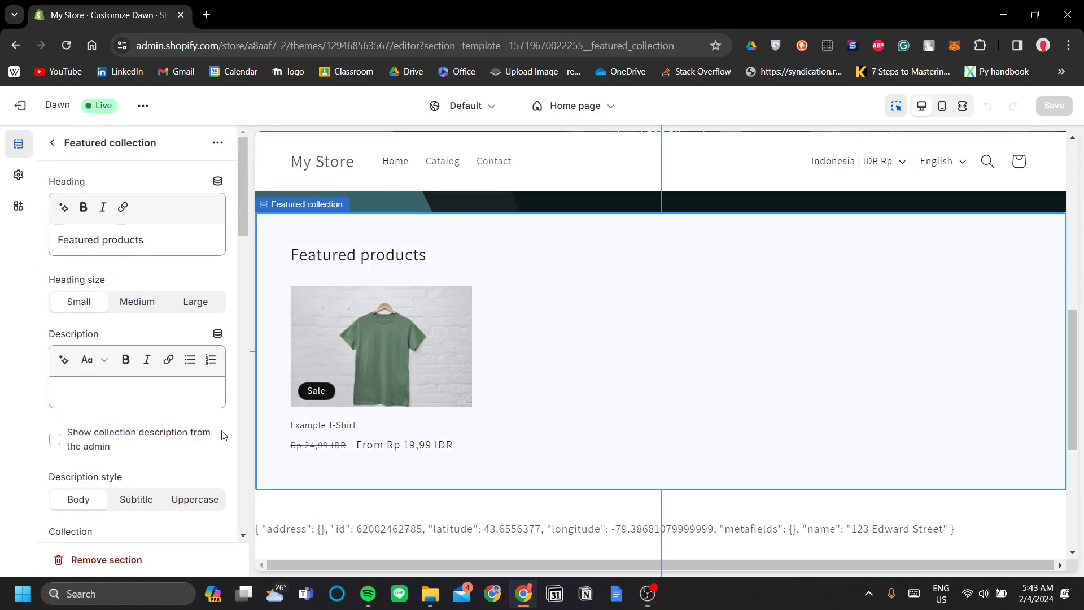
pyautogui.click(52, 143)
pyautogui.scroll(-1, 364, 373)
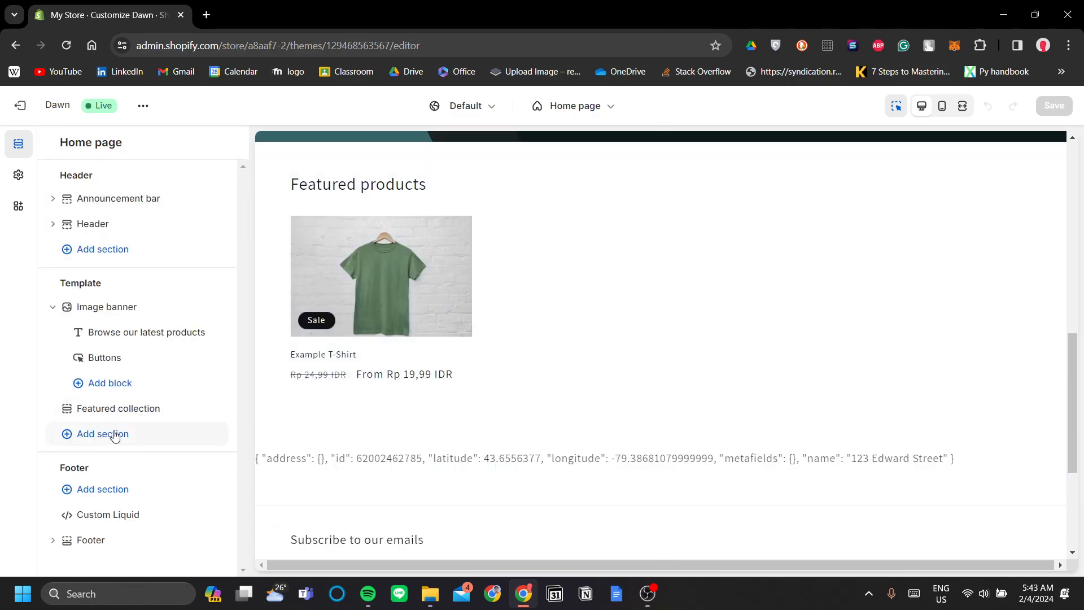
# Add a Collection list section below the Featured collection and choose the Hats collection for its first block.
pyautogui.click(138, 441)
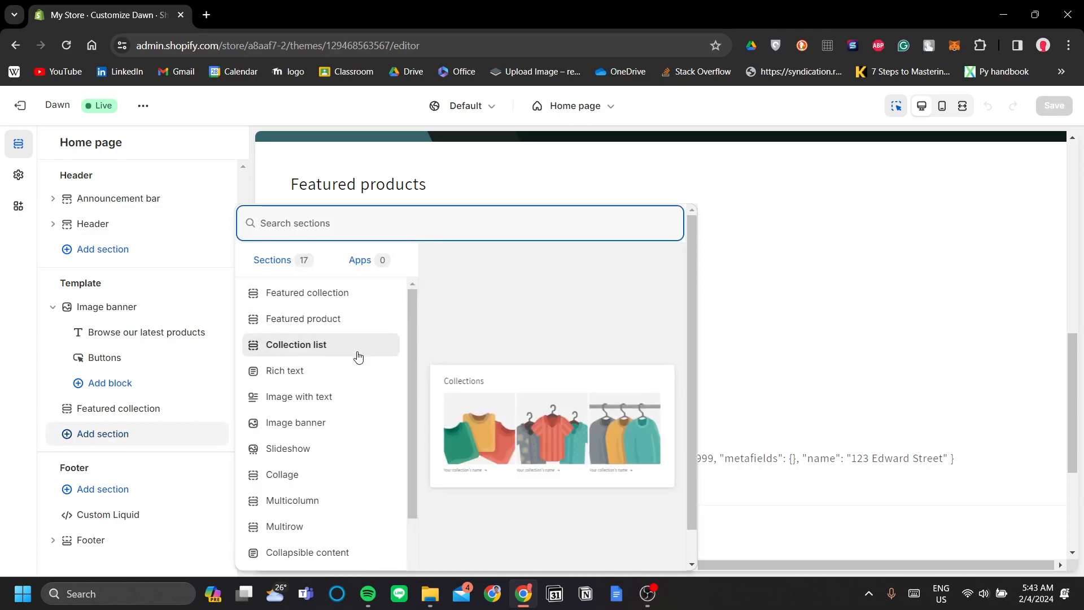
pyautogui.click(324, 350)
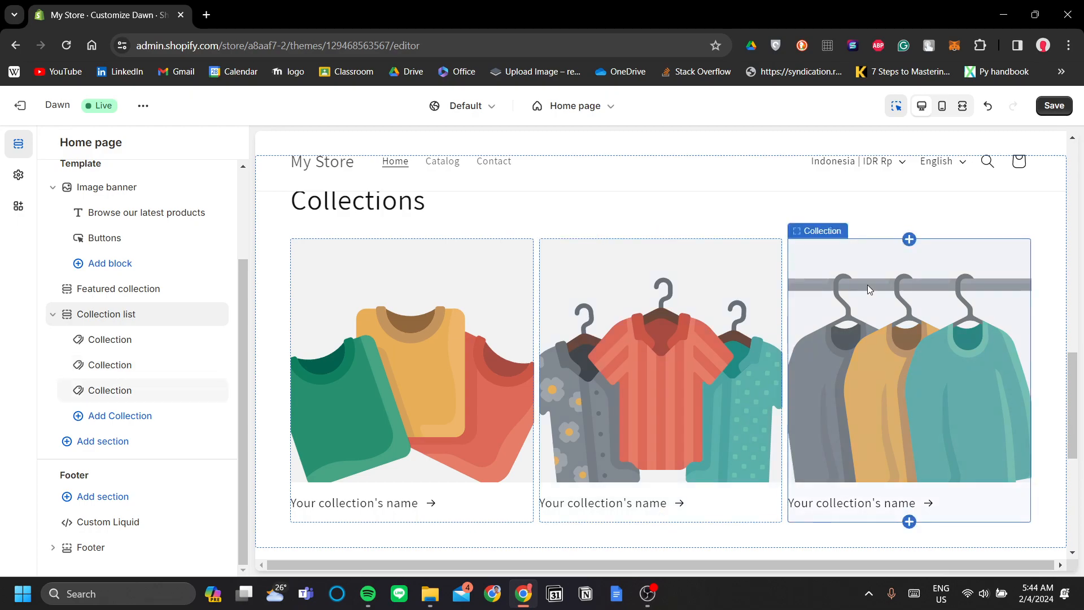
pyautogui.click(489, 450)
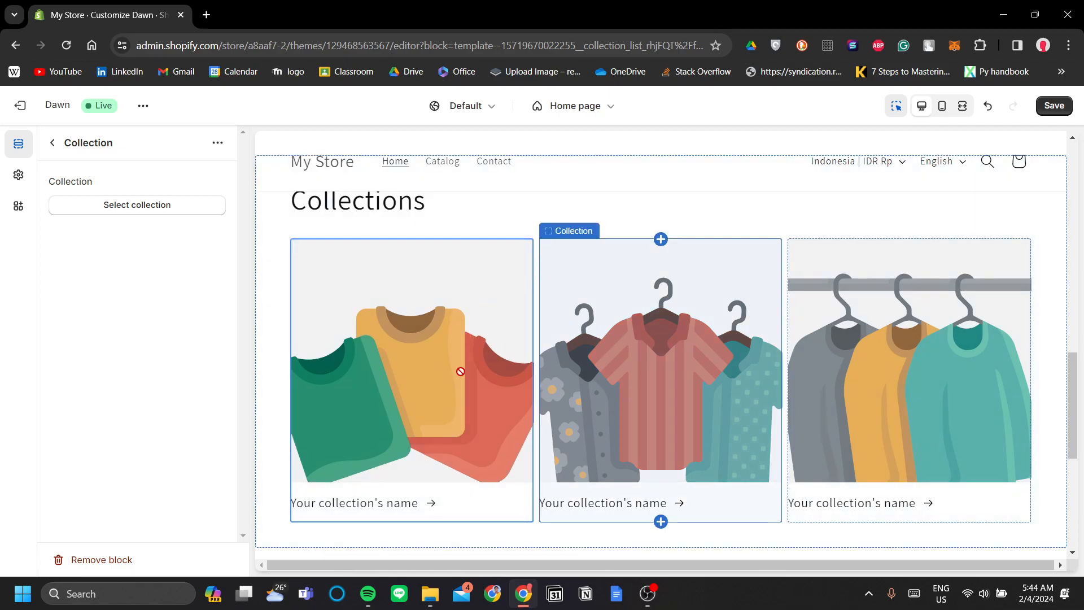
pyautogui.click(186, 217)
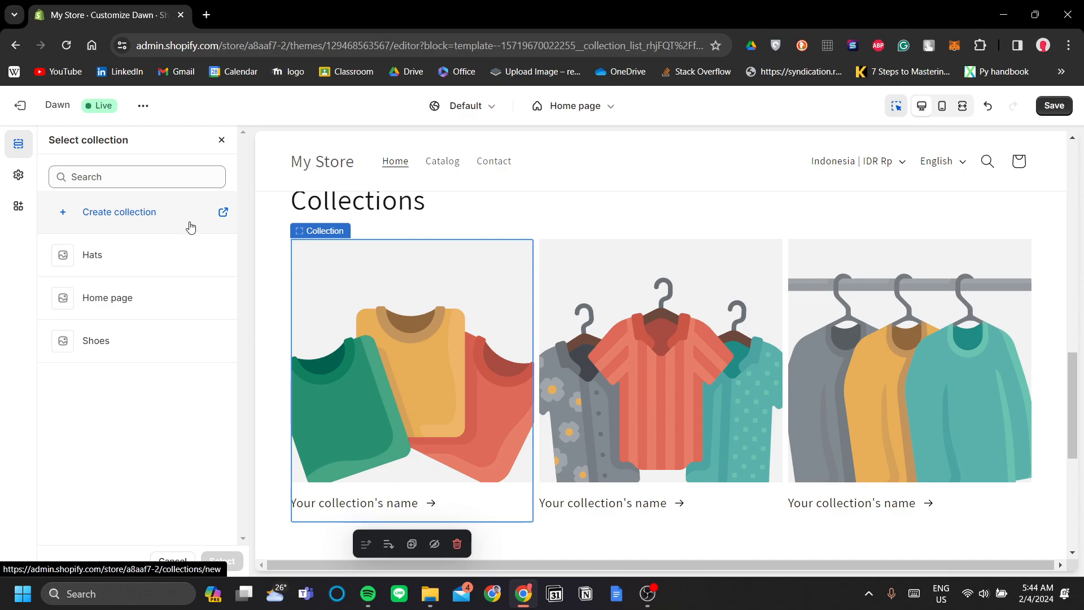
pyautogui.click(110, 265)
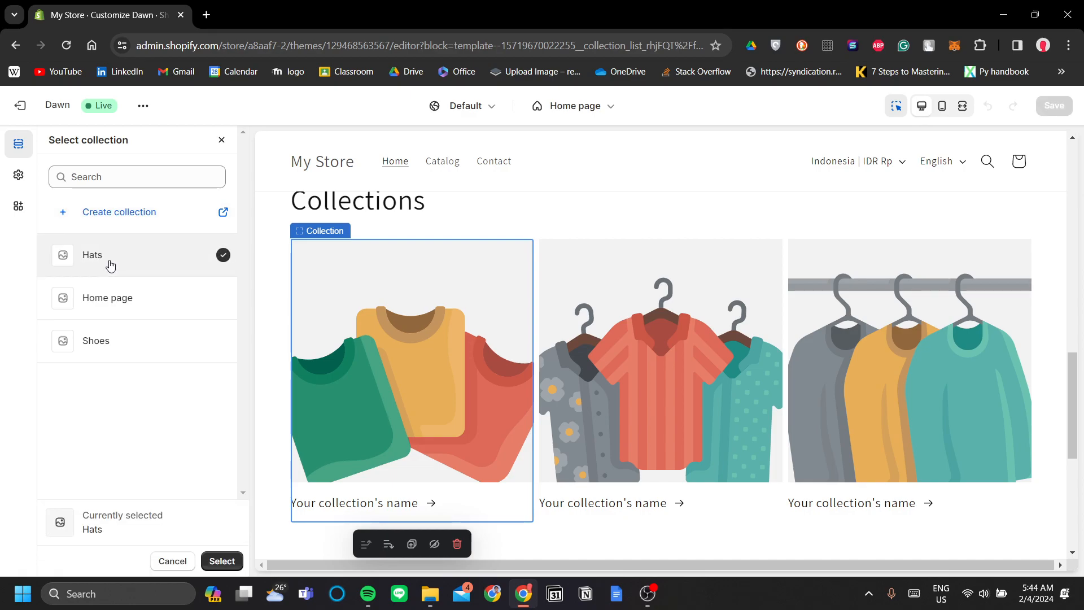
# Assign the Home page collection to the middle block of the collection list.
pyautogui.click(659, 375)
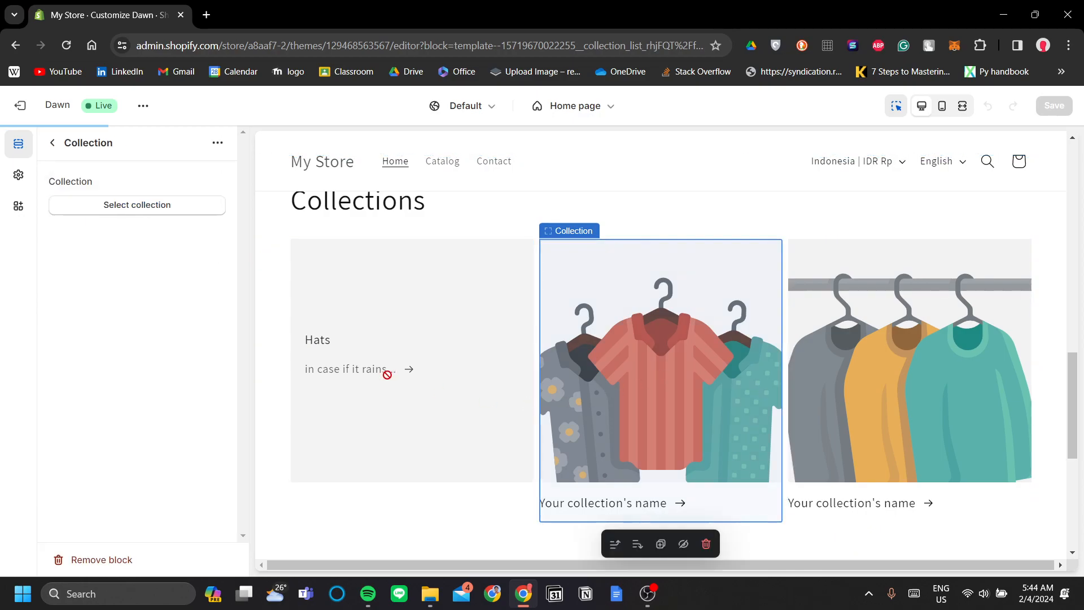
pyautogui.click(138, 206)
pyautogui.click(150, 299)
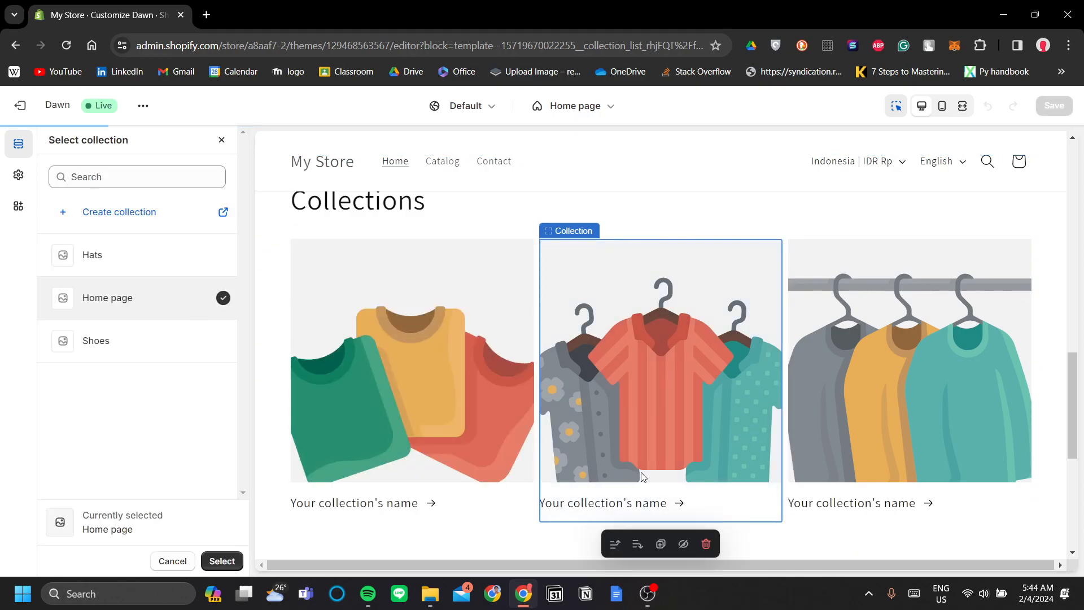
pyautogui.click(222, 560)
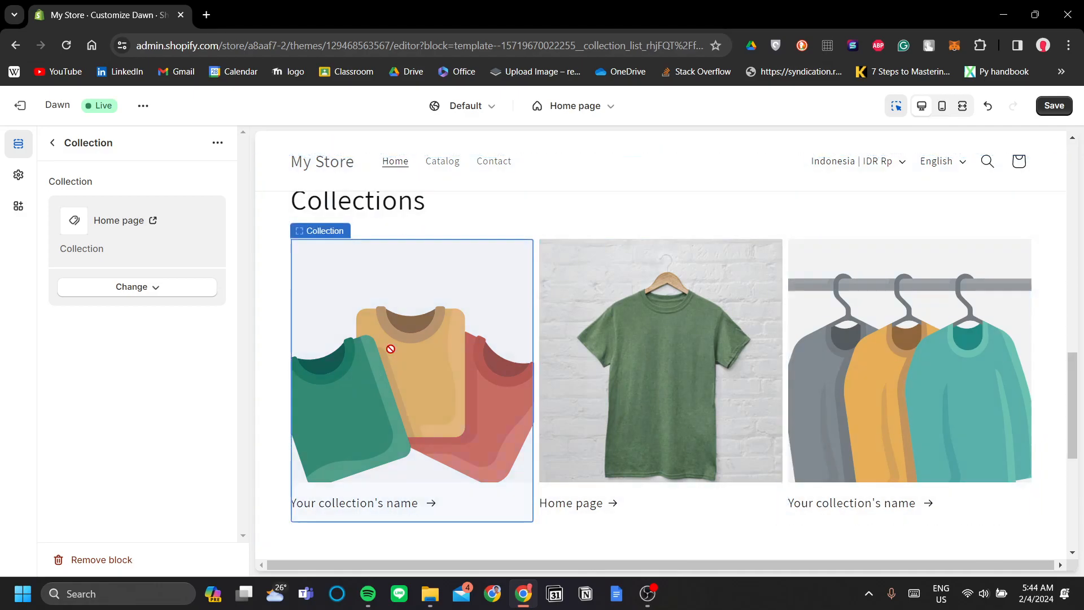
# Reassign the Hats collection to the first block of the collection list.
pyautogui.click(412, 361)
pyautogui.click(164, 210)
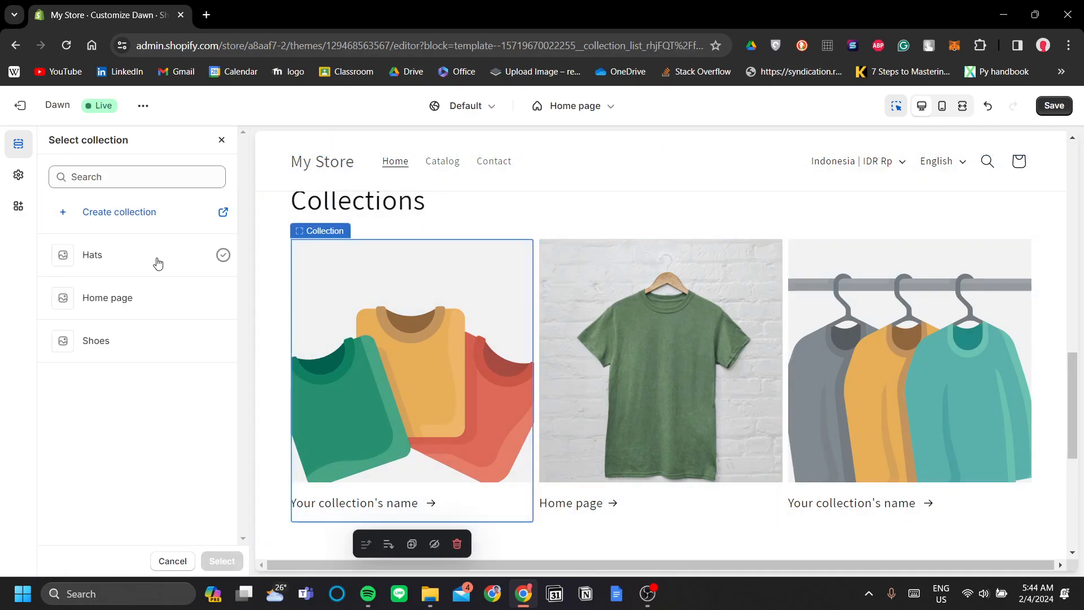
pyautogui.click(154, 258)
pyautogui.click(218, 561)
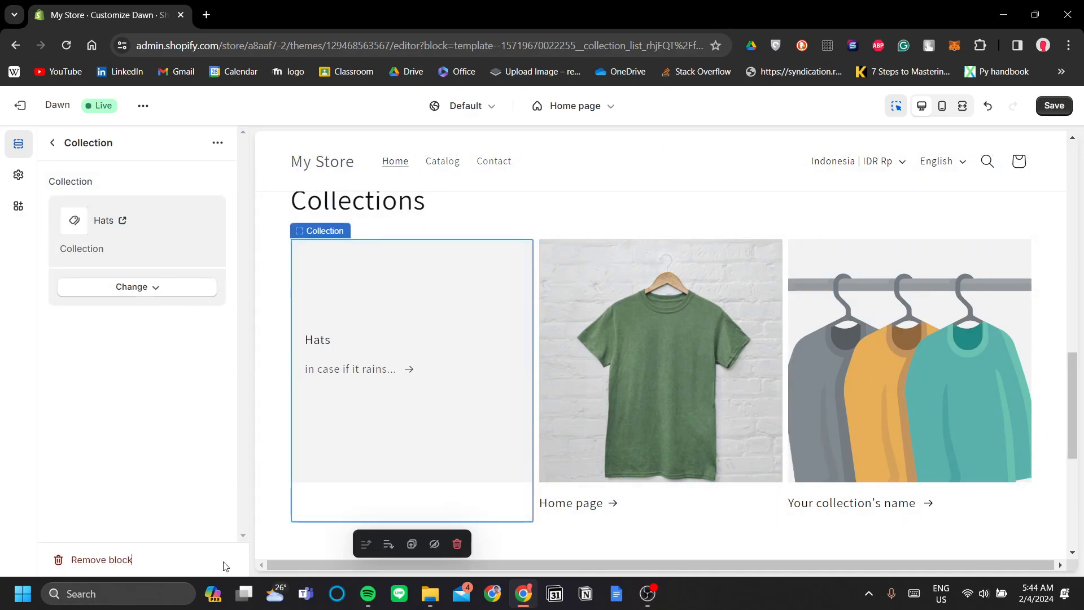
# Assign the Shoes collection to the third block of the collection list.
pyautogui.click(845, 348)
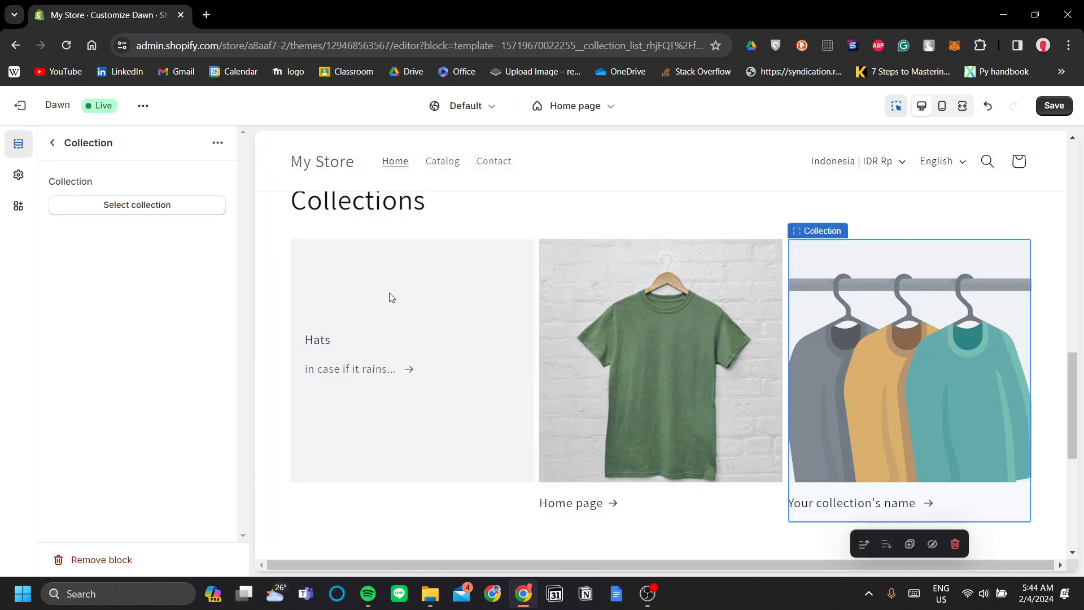
pyautogui.click(184, 206)
pyautogui.click(151, 342)
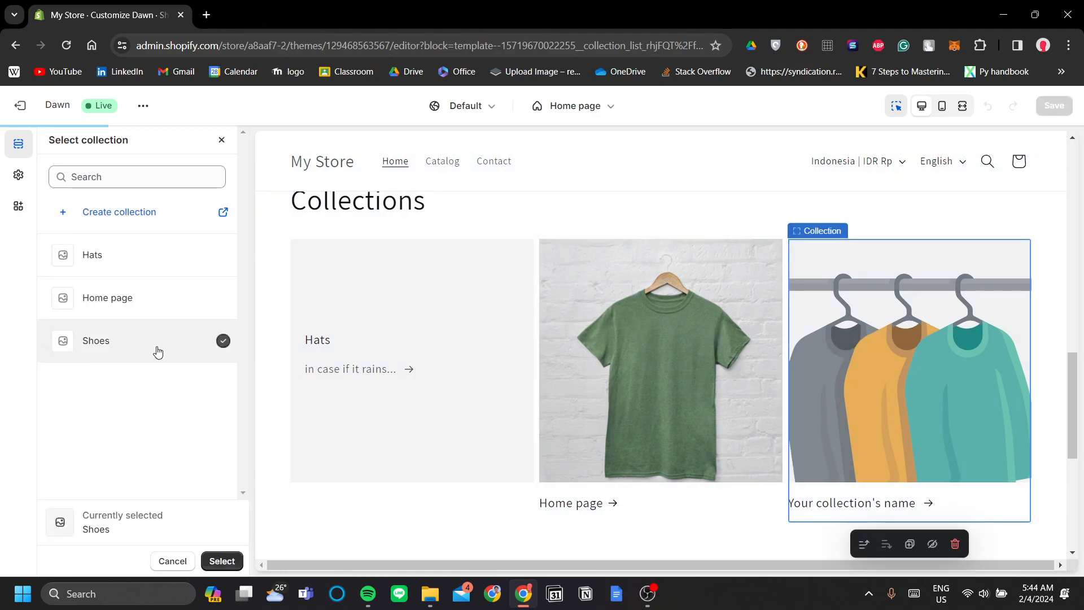
pyautogui.click(226, 562)
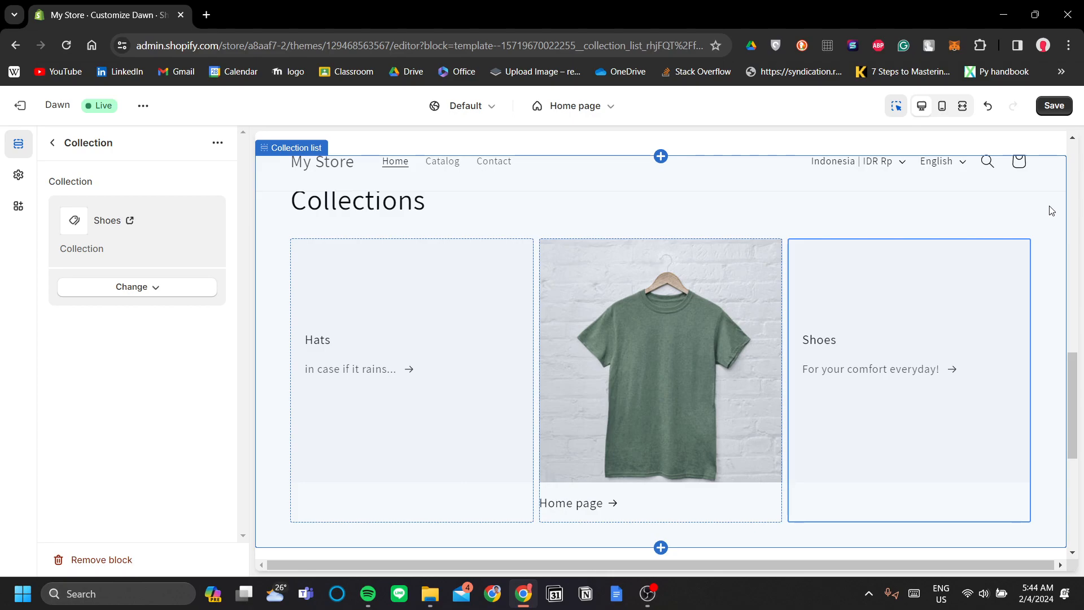
# Look over the home page preview around the new collection list and open the Hats collection's page.
pyautogui.scroll(4, 354, 300)
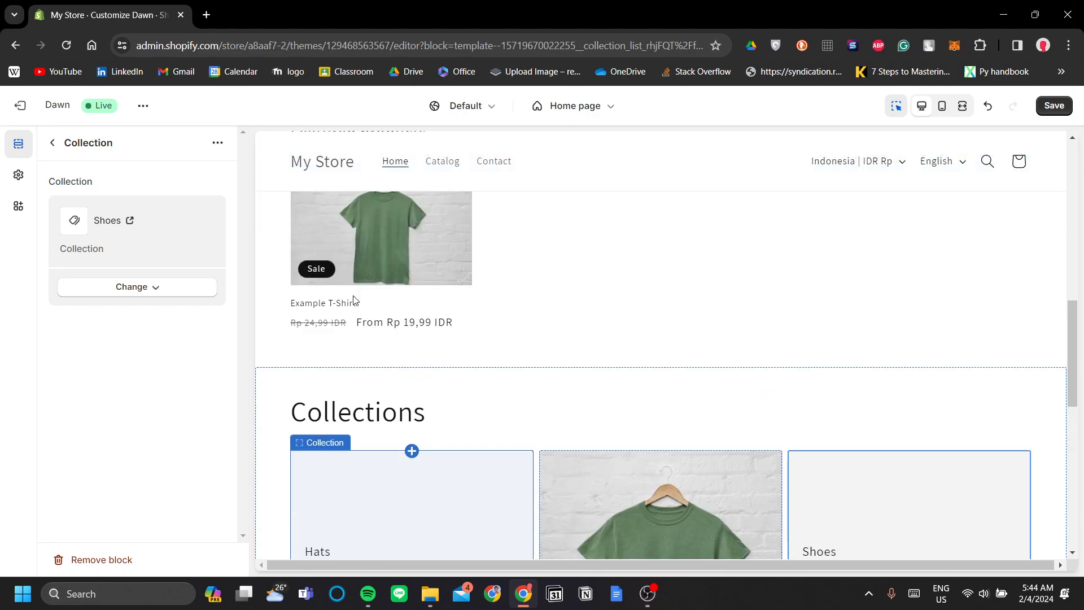
pyautogui.scroll(1, 354, 298)
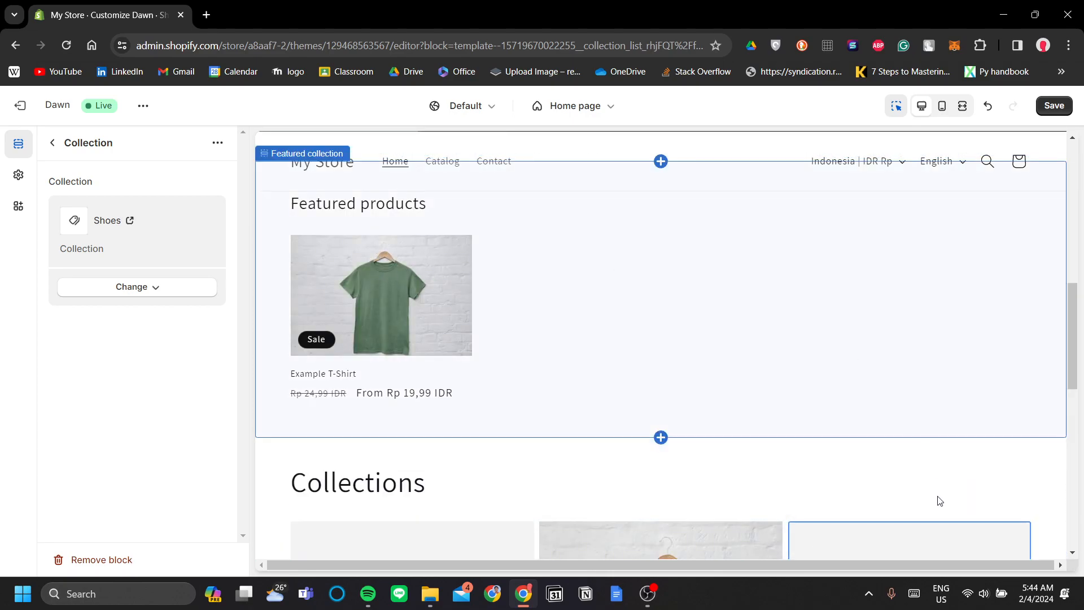
pyautogui.scroll(3, 710, 353)
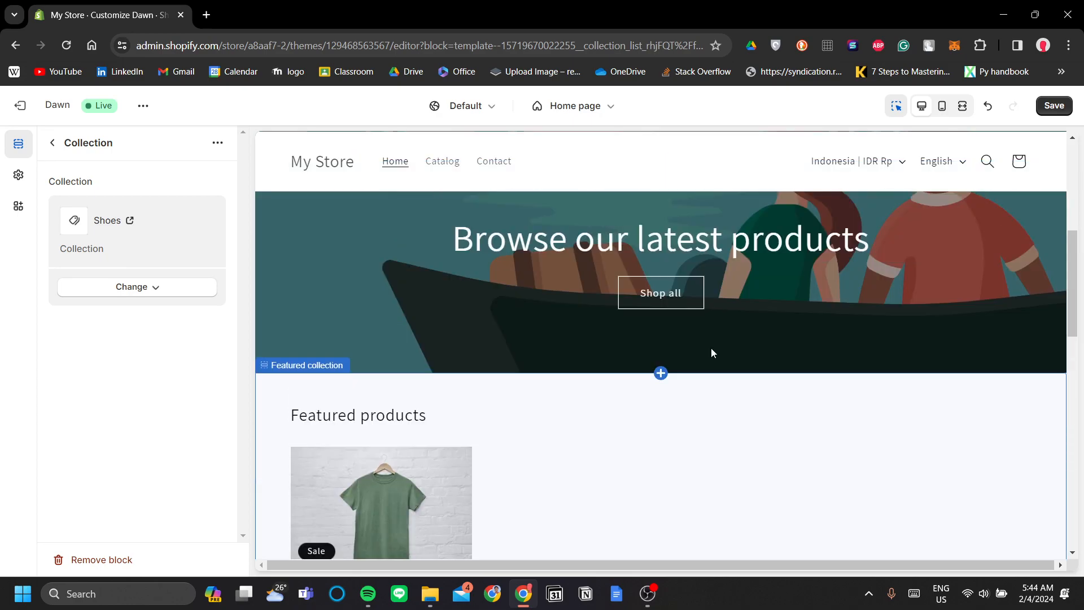
pyautogui.scroll(-7, 710, 350)
pyautogui.scroll(-1, 660, 294)
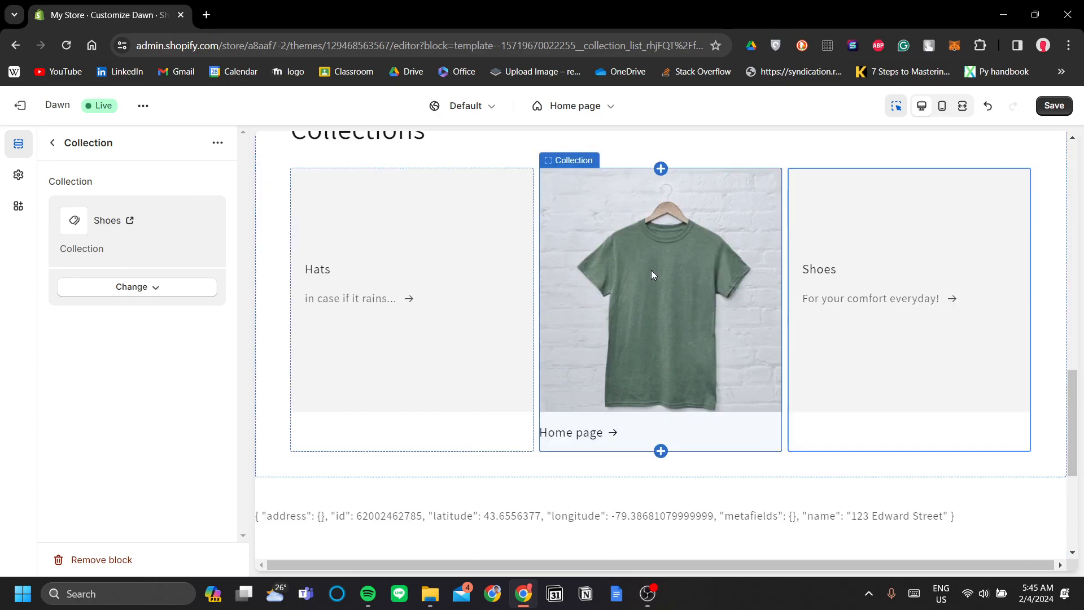
pyautogui.scroll(1, 686, 299)
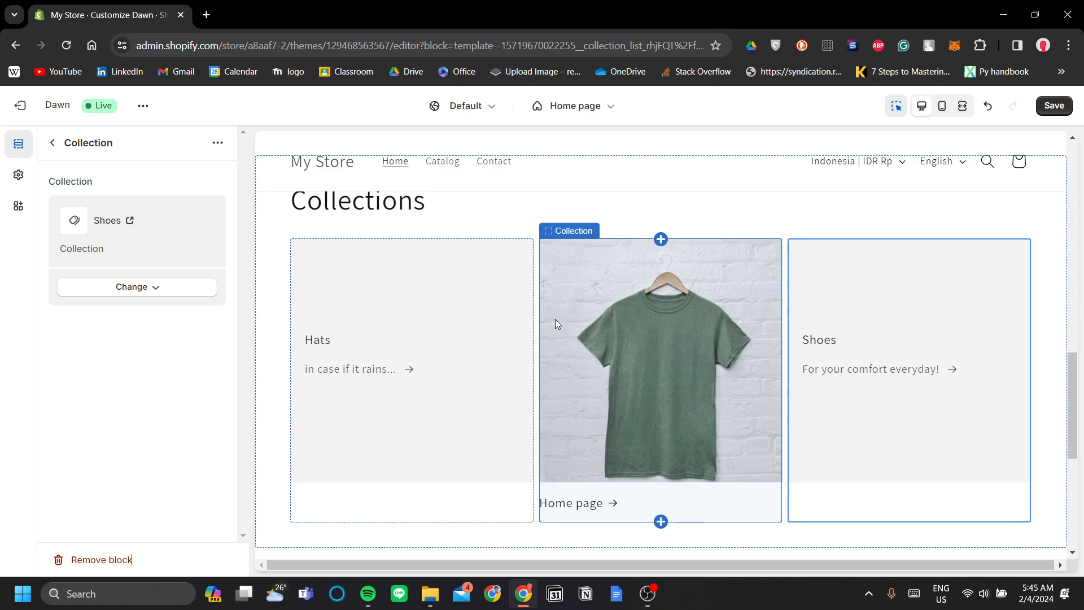
pyautogui.click(53, 144)
pyautogui.click(362, 390)
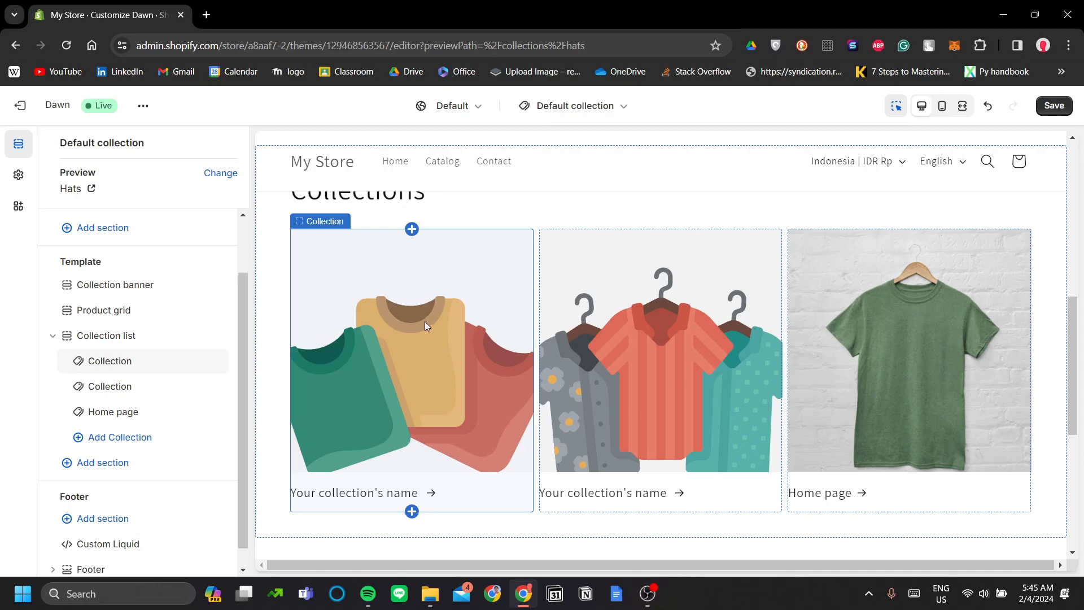
# Move the Home page block to second place in the Hats page's collection list and add a fourth Collection block.
pyautogui.moveTo(152, 388); pyautogui.dragTo(153, 361)
pyautogui.moveTo(152, 417); pyautogui.dragTo(135, 363)
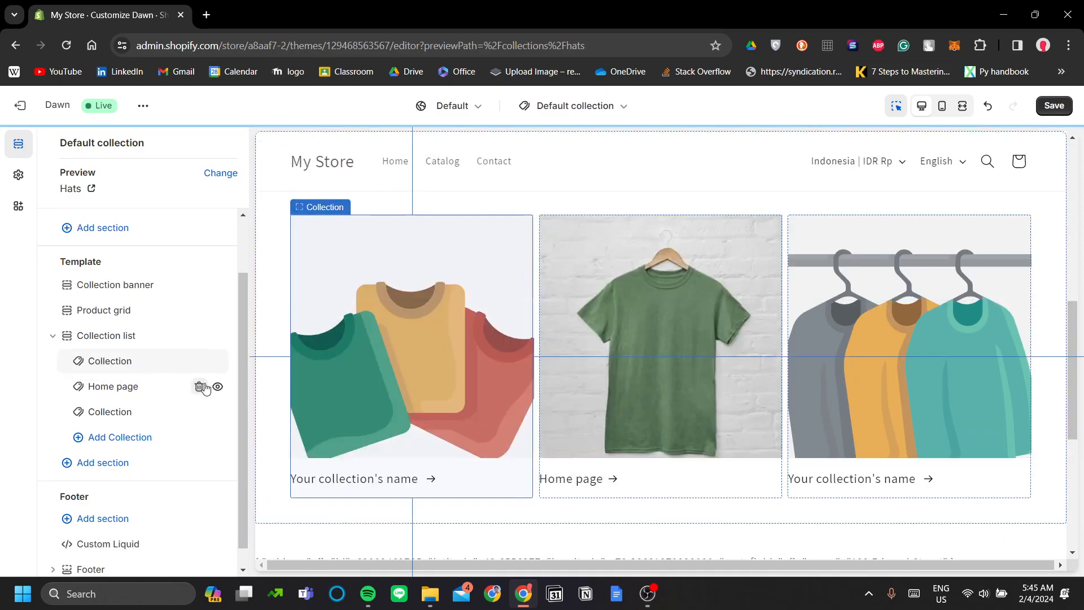
pyautogui.click(134, 438)
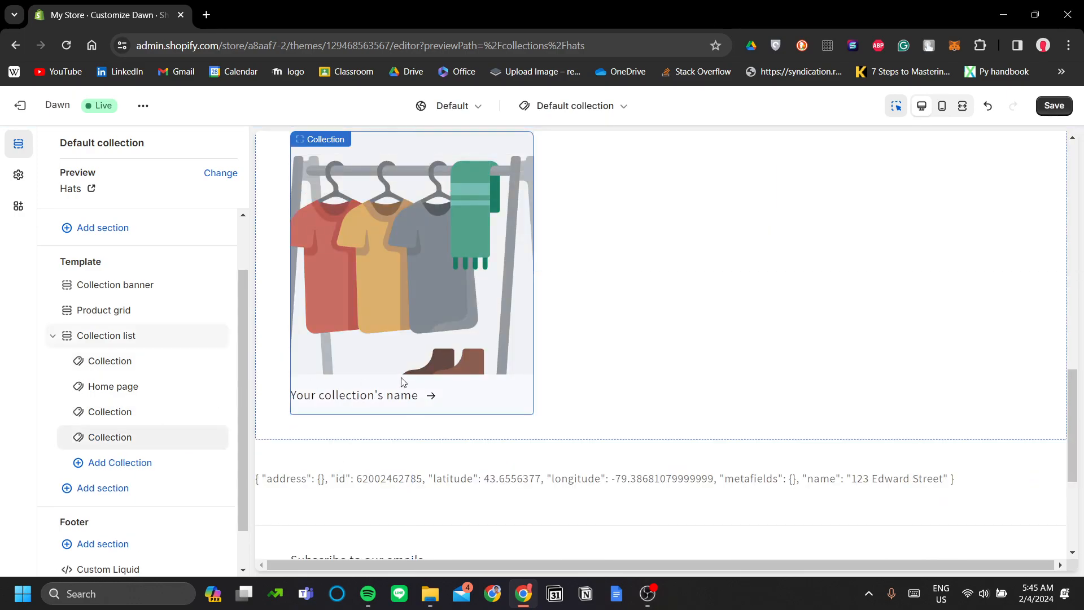
pyautogui.scroll(3, 429, 389)
pyautogui.scroll(3, 499, 390)
pyautogui.scroll(-2, 577, 377)
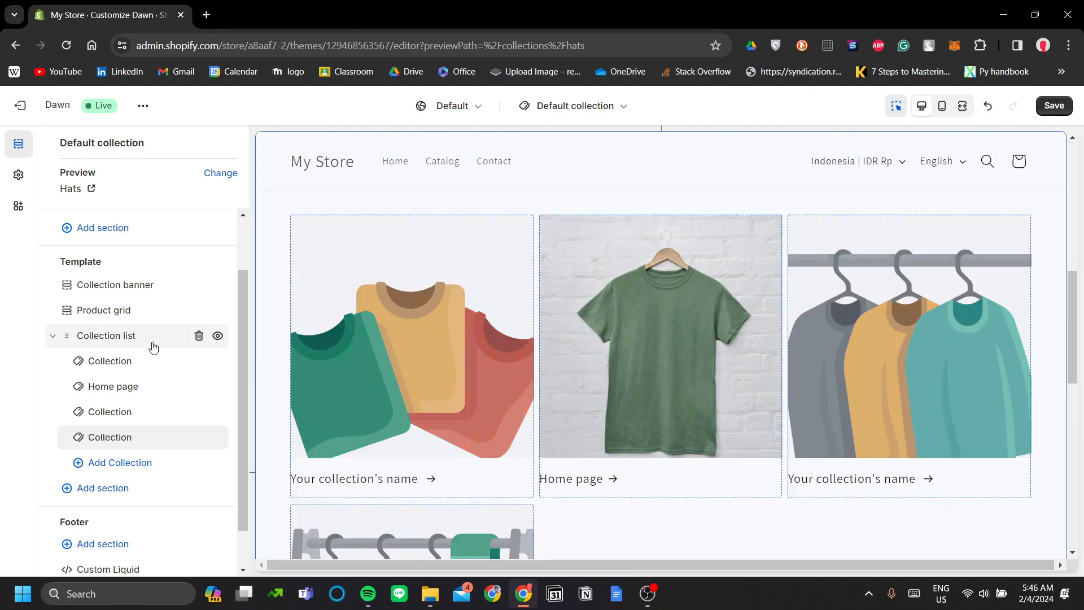
# Set the Collection list section's number of columns on desktop to 5.
pyautogui.click(154, 348)
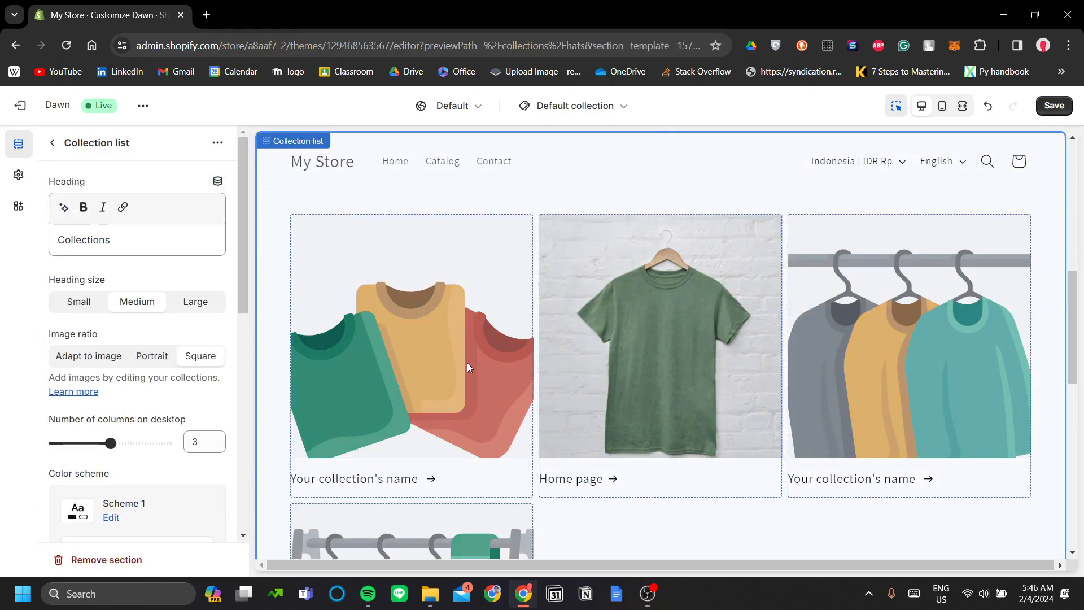
pyautogui.scroll(1, 466, 361)
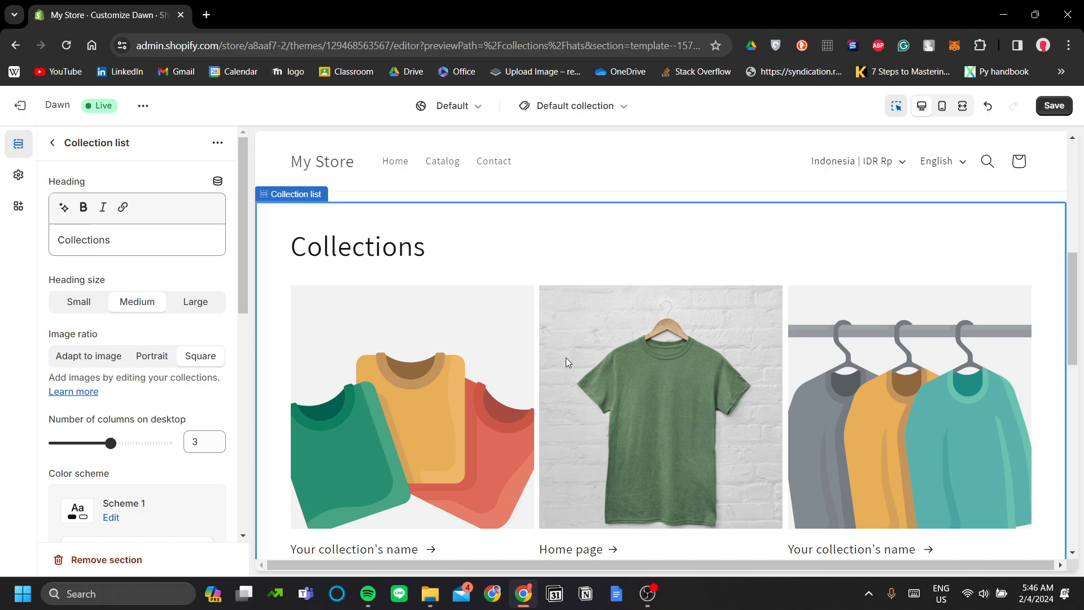
pyautogui.scroll(-2, 566, 363)
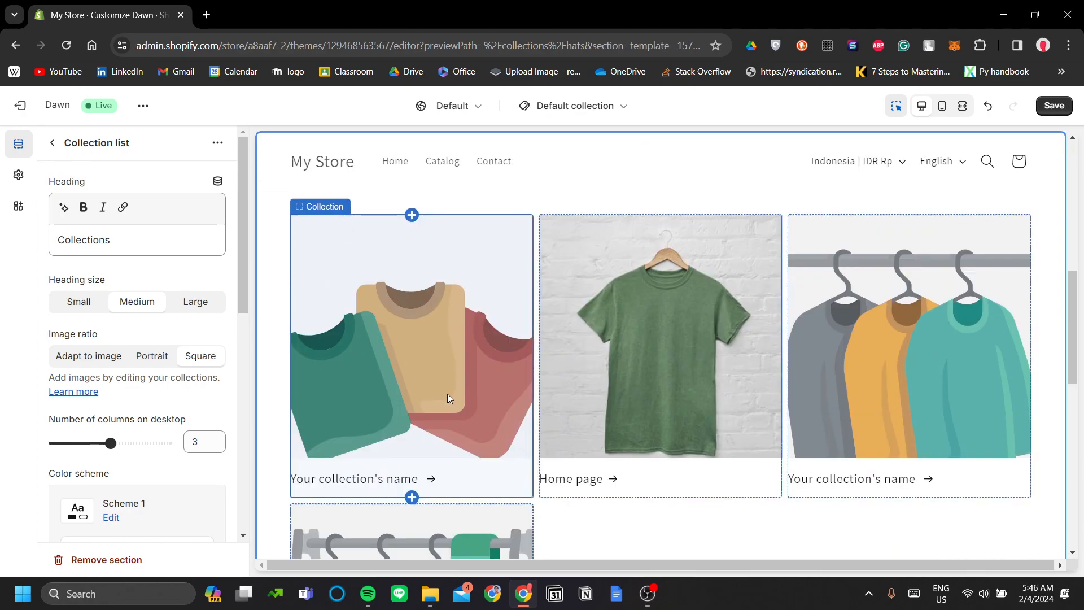
pyautogui.scroll(-1, 476, 383)
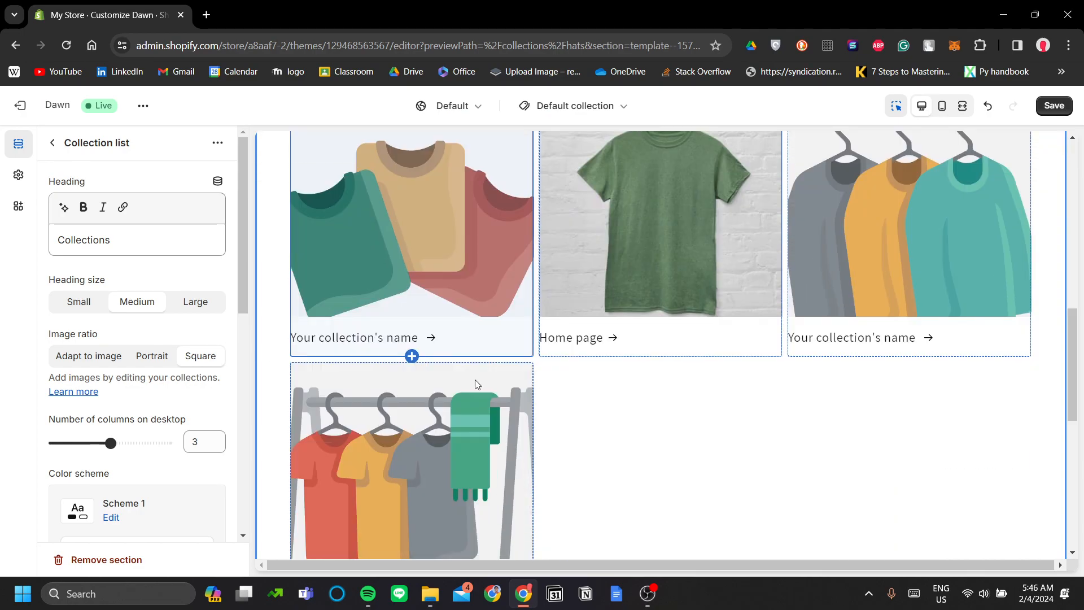
pyautogui.scroll(-2, 487, 427)
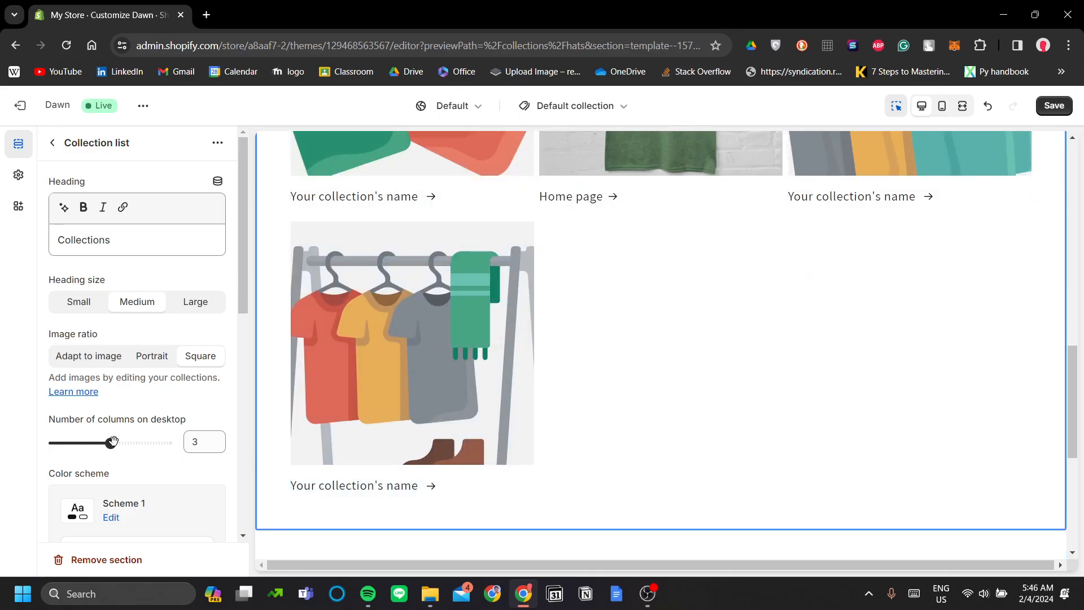
pyautogui.moveTo(112, 442); pyautogui.dragTo(167, 443)
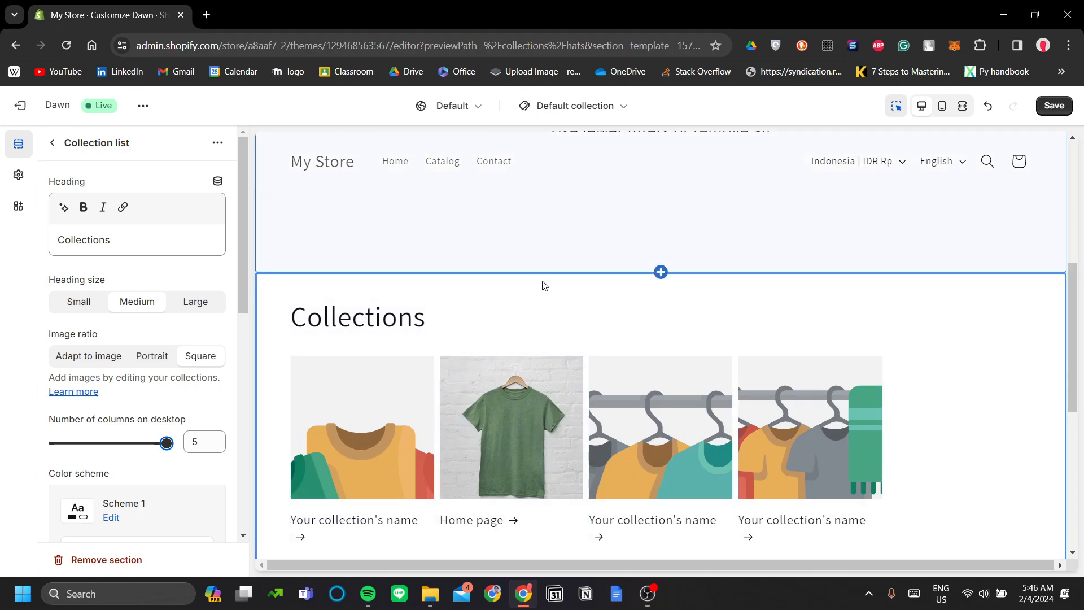
pyautogui.scroll(-1, 542, 284)
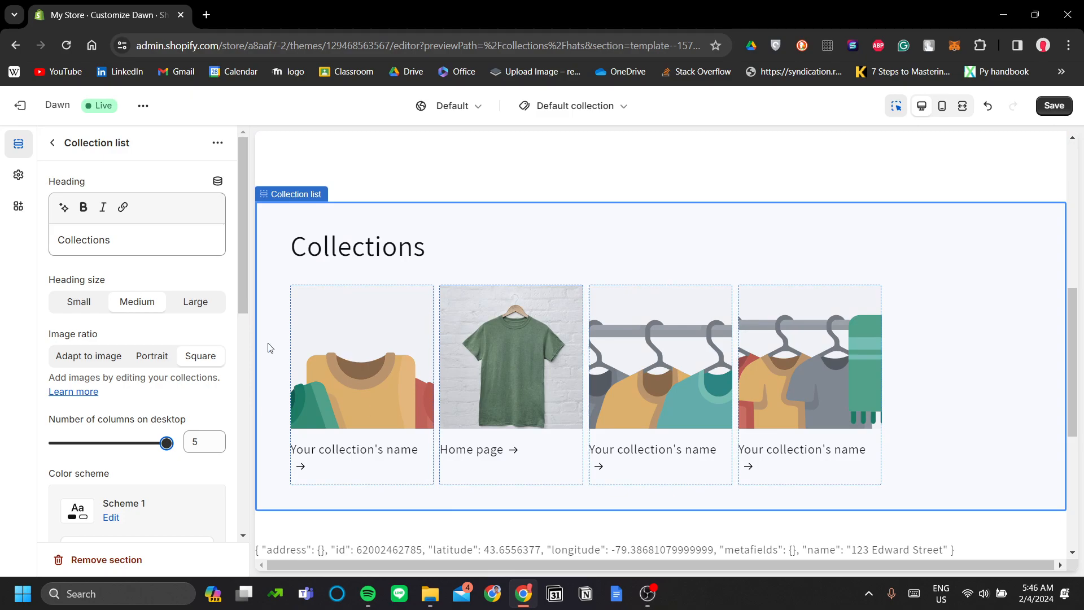
# Set the Collection list's heading size to Small and change its heading to "Winter Collections".
pyautogui.click(76, 305)
pyautogui.click(129, 242)
pyautogui.click(57, 243)
pyautogui.write('S')
pyautogui.press('BackSpace')
pyautogui.write('Winter C')
pyautogui.press('BackSpace')
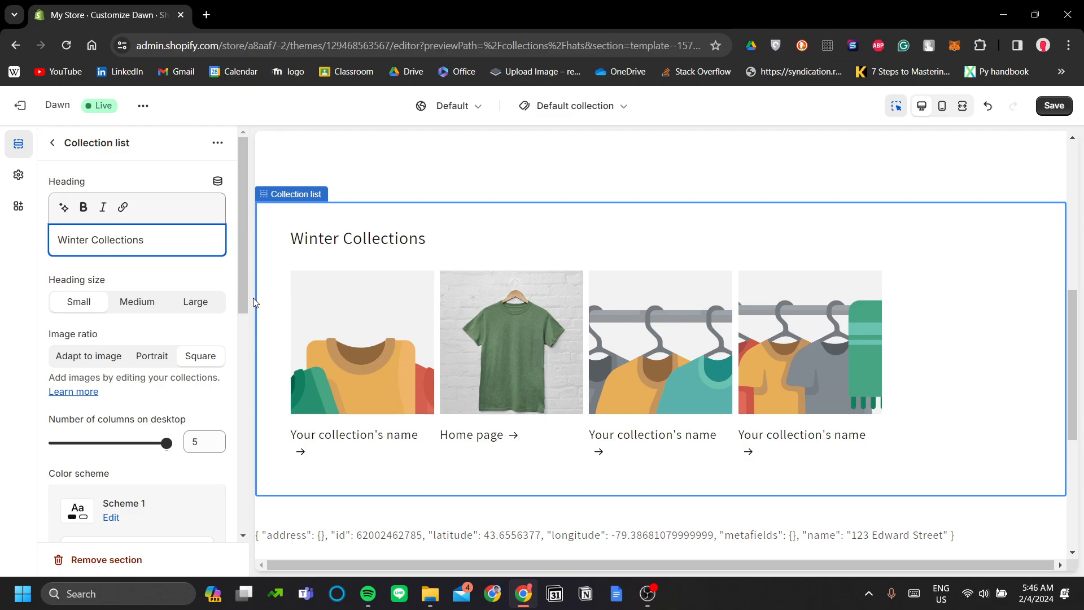
# Change the Collection list section's color scheme to Scheme 5.
pyautogui.scroll(-1, 152, 380)
pyautogui.scroll(-1, 165, 370)
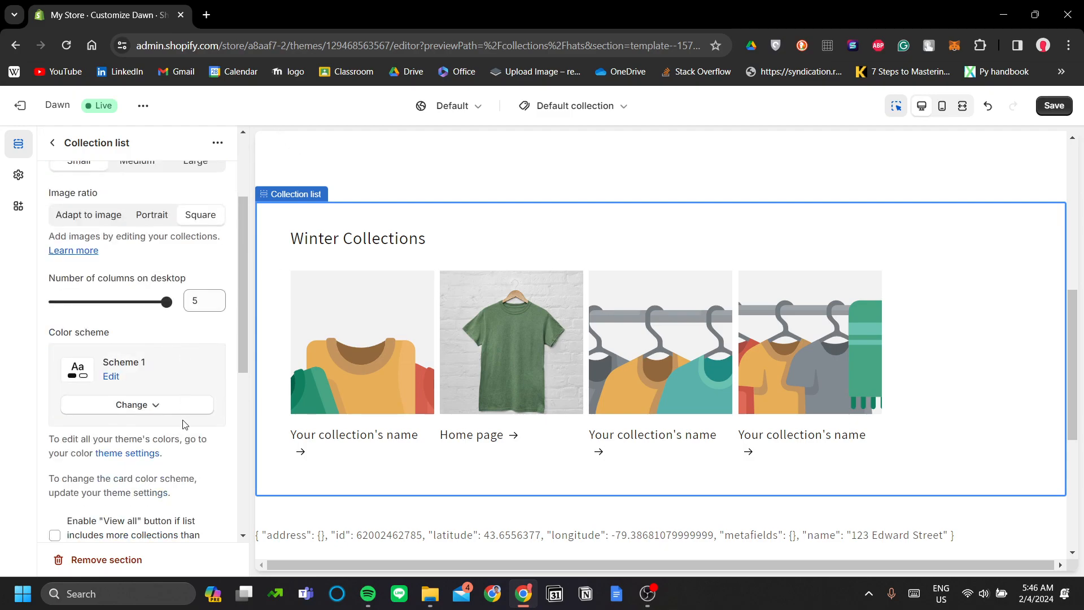
pyautogui.click(140, 411)
pyautogui.click(149, 368)
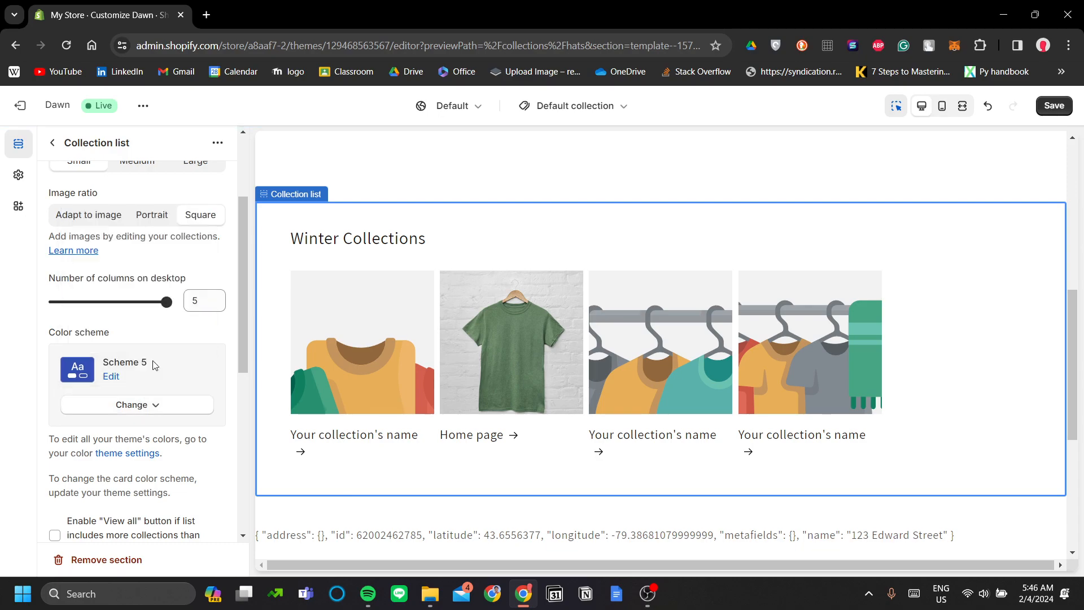
# Enable the "View all" button for when the list includes more collections than shown.
pyautogui.scroll(-3, 183, 390)
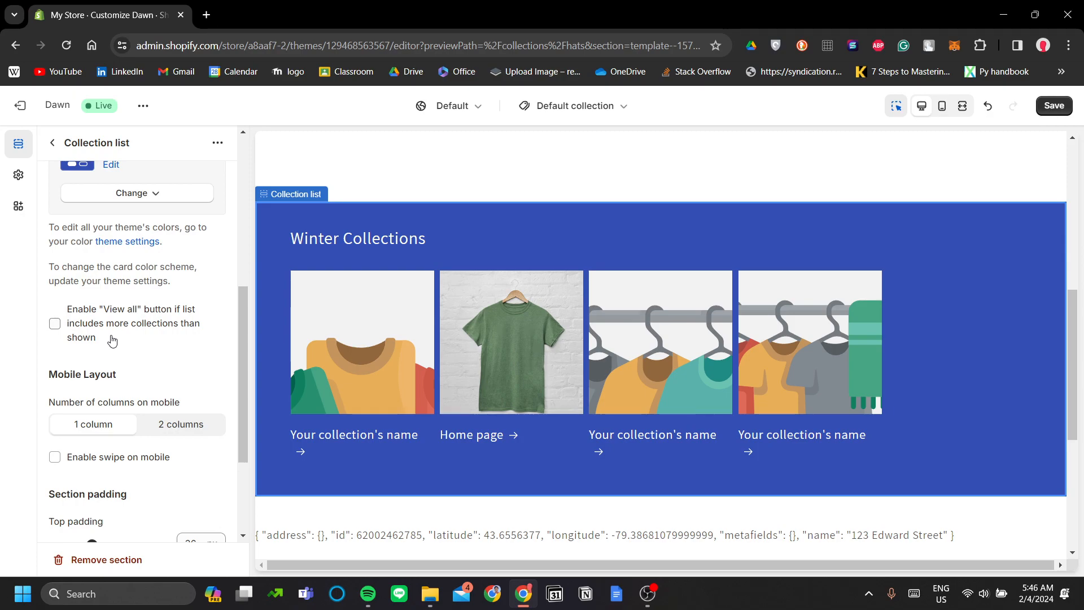
pyautogui.click(136, 326)
pyautogui.scroll(-3, 194, 386)
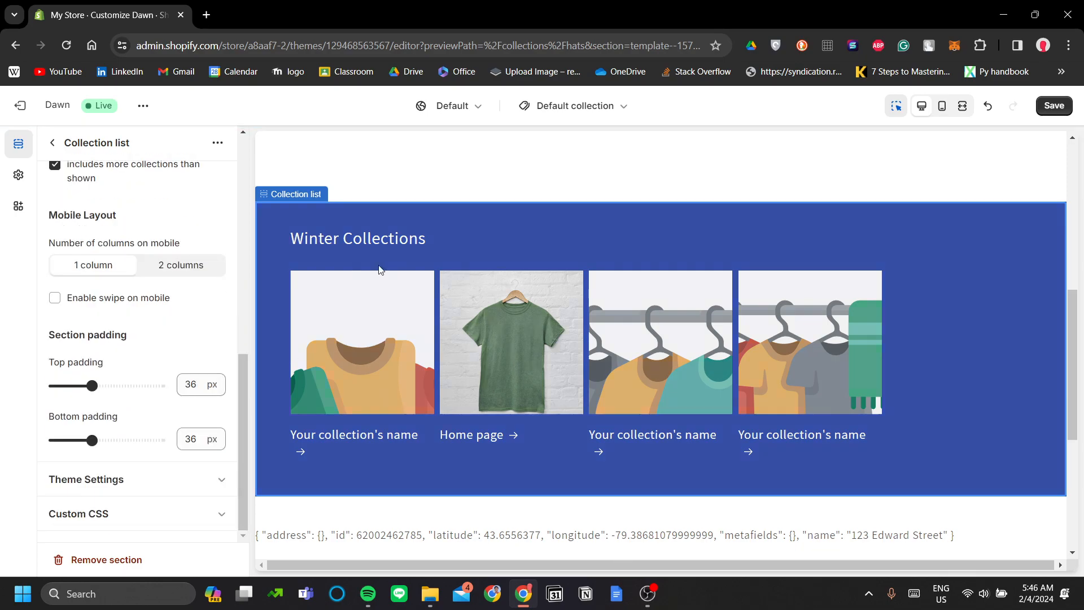